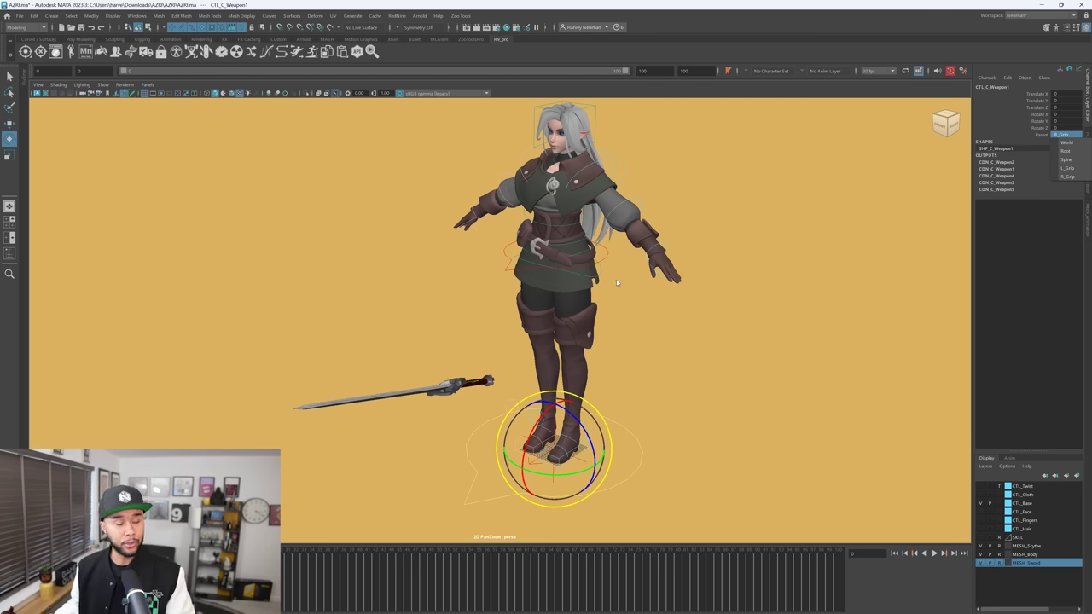
Move the sword's grip control from beside the feet up to the character's right hand
click(472, 384)
key(w)
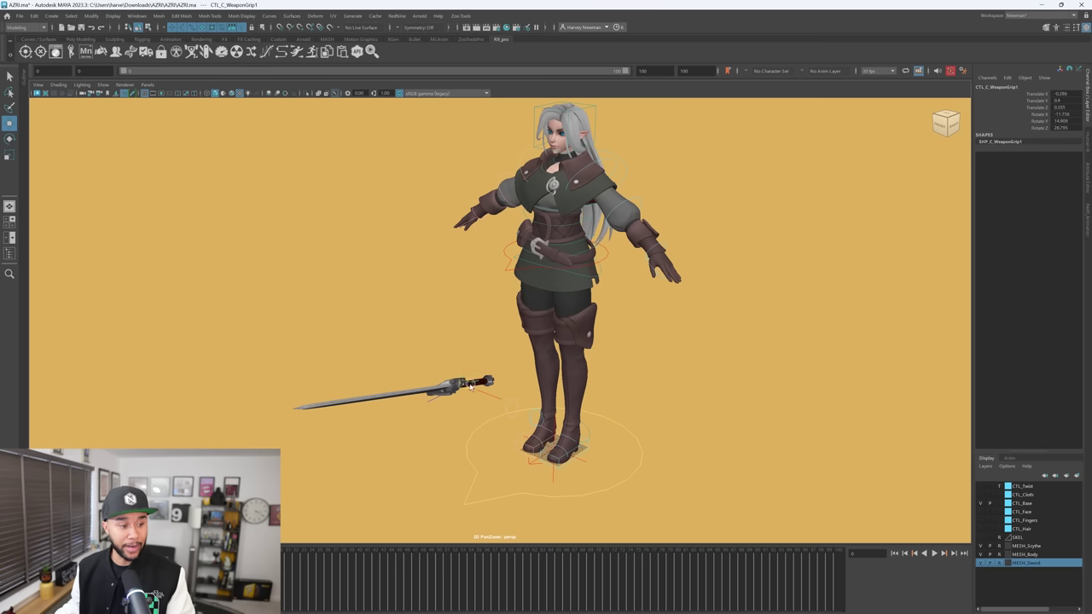
alt+drag(474, 351, 560, 376)
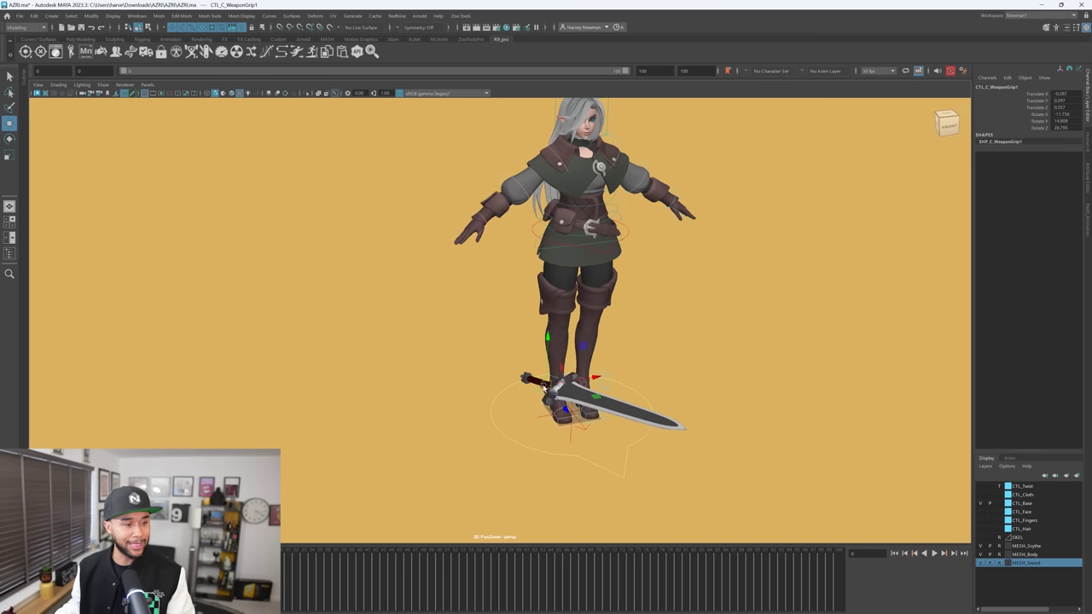
mouse_move(475, 265)
alt+mouse_down()
mouse_move(580, 273)
mouse_move(525, 281)
mouse_move(588, 270)
mouse_move(494, 261)
alt+mouse_up()
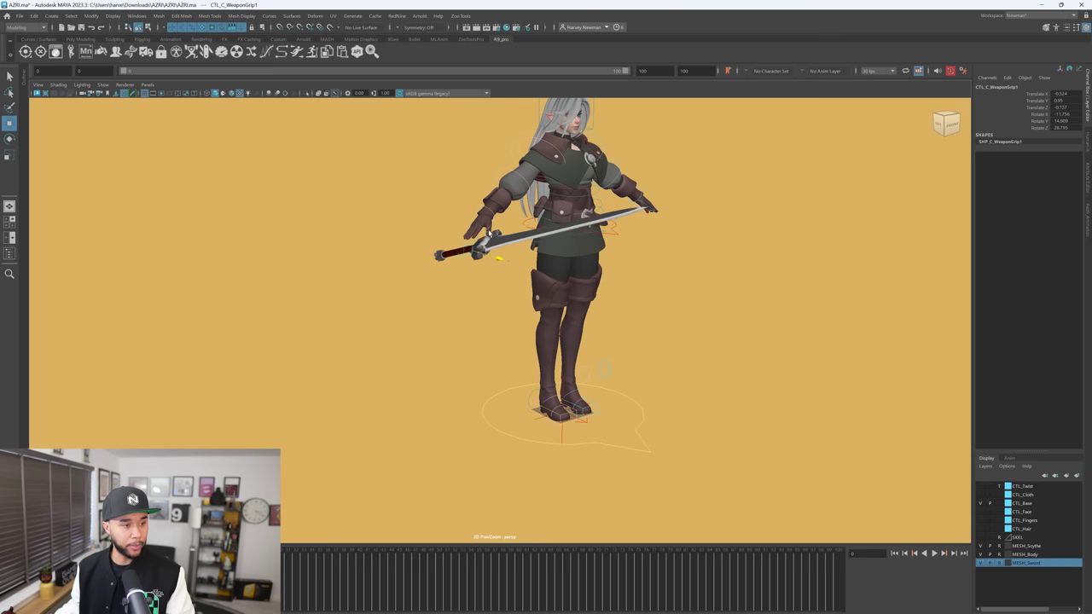
Rotate the sword's grip control to about -11.5, 9, 30 degrees and nudge the handle into the right palm
key(f)
scroll(521, 273, down, 5)
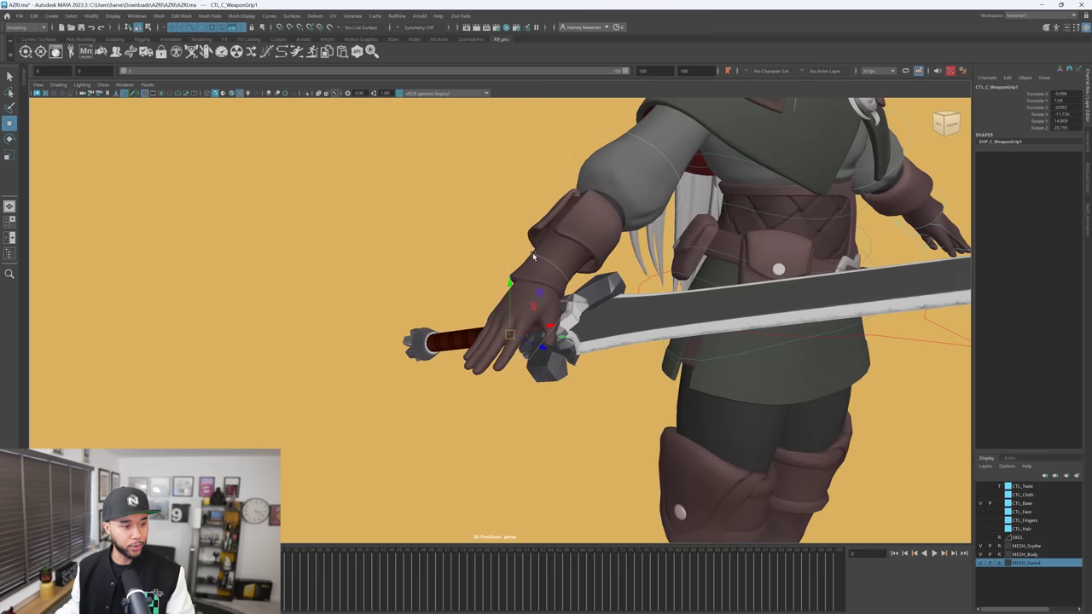
alt+drag(534, 256, 639, 254)
key(e)
drag(613, 338, 599, 356)
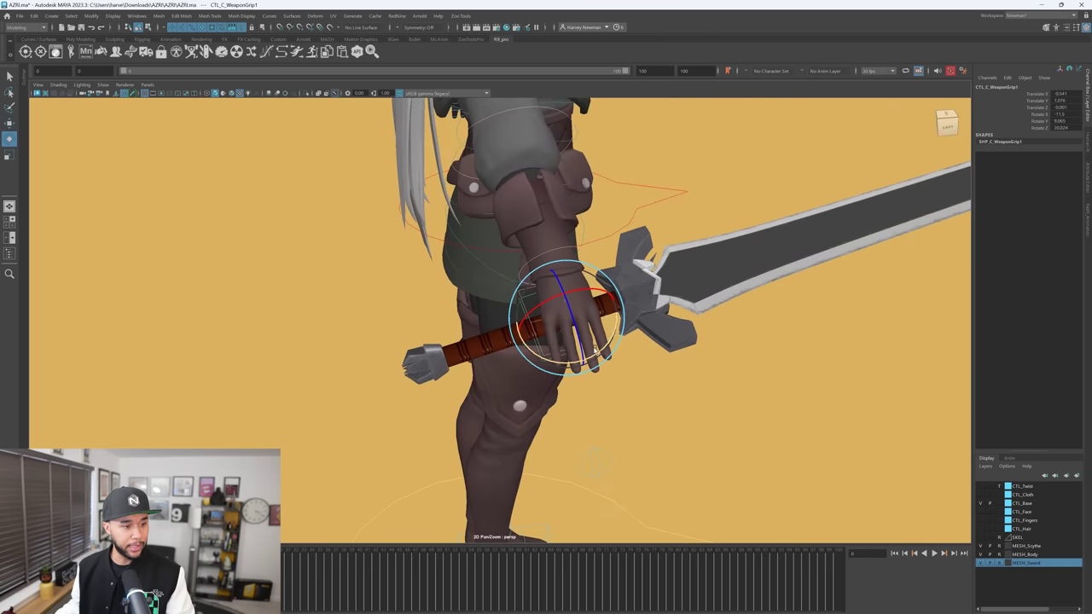
drag(568, 321, 573, 324)
scroll(526, 317, up, 6)
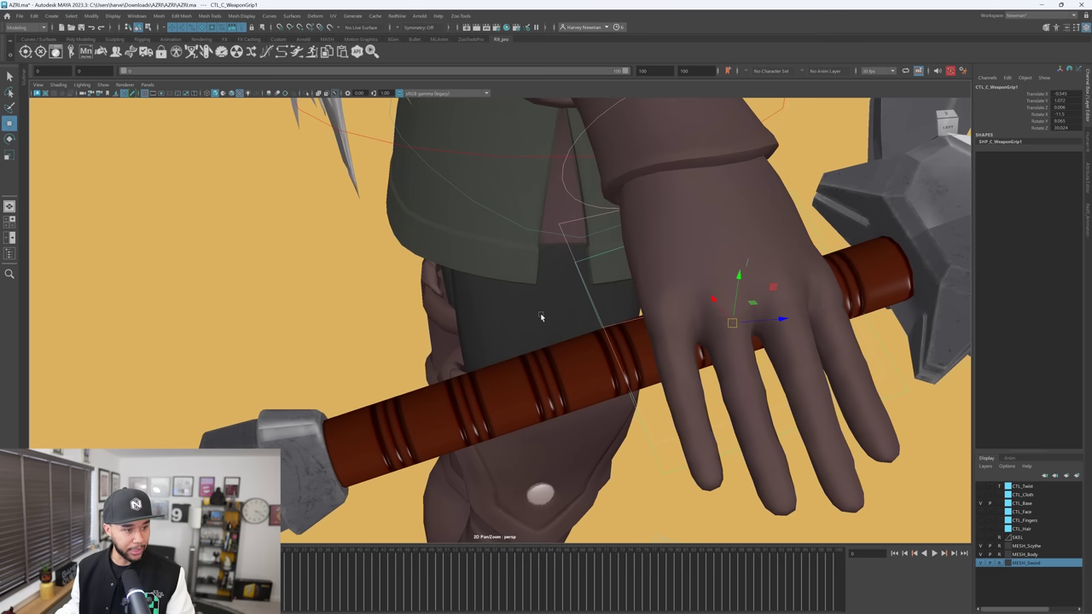
Try to match the sword's grip control to the right hand grip control, and undo the match
click(568, 240)
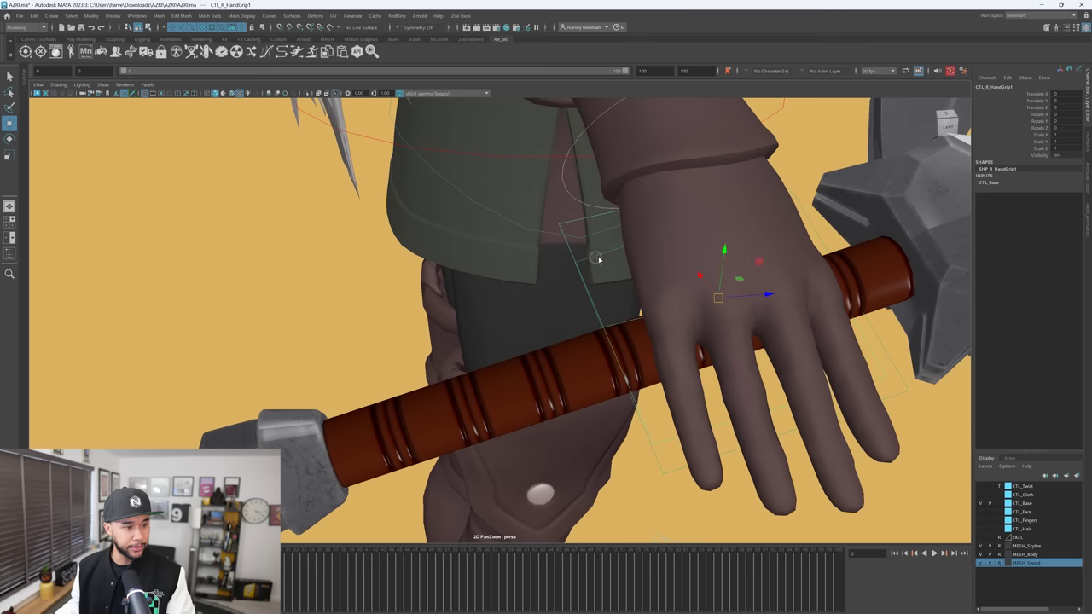
click(24, 51)
key(ctrl+z)
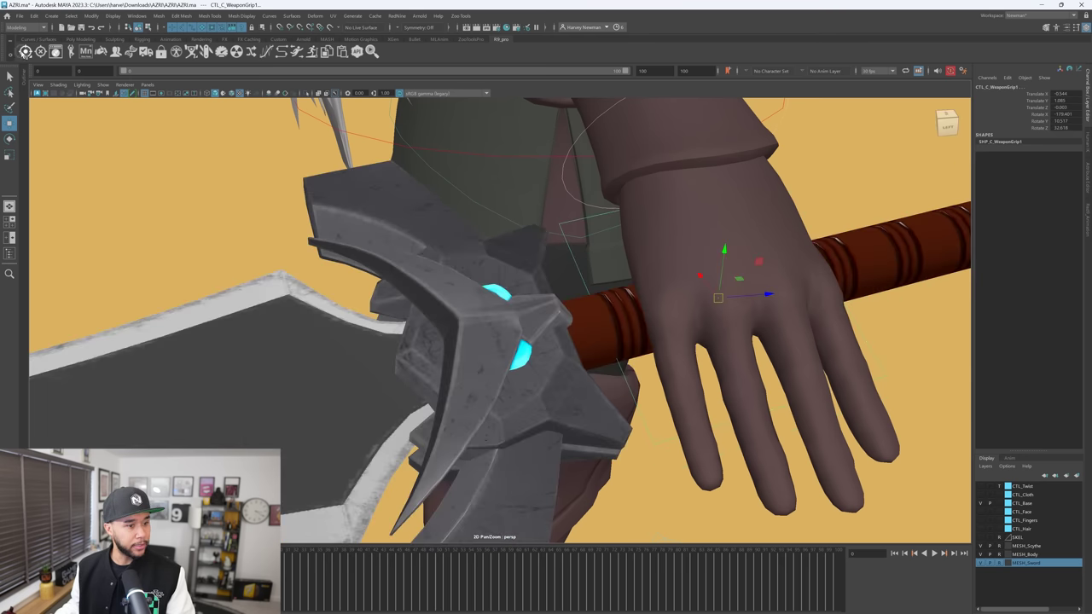
scroll(480, 225, down, 6)
alt+drag(520, 249, 561, 293)
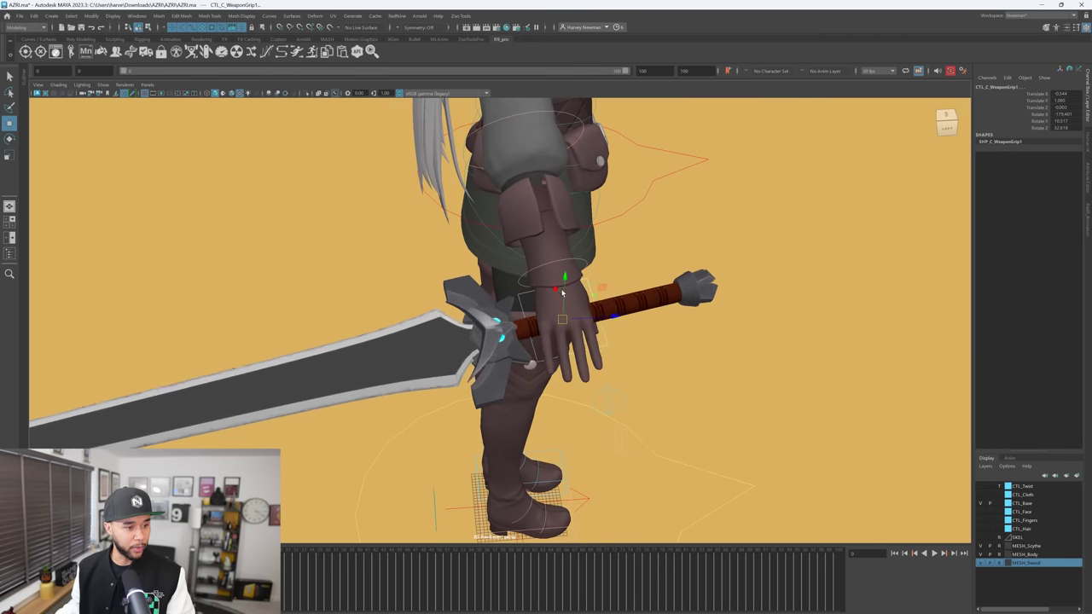
key(ctrl+z)
alt+drag(659, 318, 638, 257)
click(633, 285)
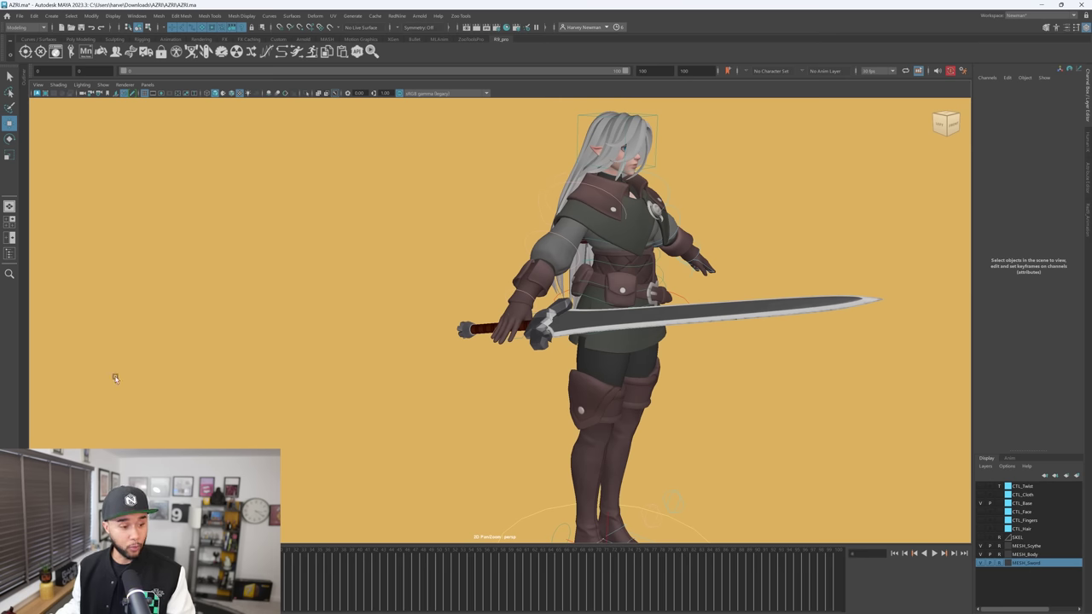
Try rotating the right elbow FK control to bend the arm holding the sword
click(576, 250)
key(e)
mouse_move(569, 246)
mouse_down()
mouse_move(566, 227)
mouse_move(598, 291)
mouse_move(561, 256)
mouse_up()
key(ctrl+z)
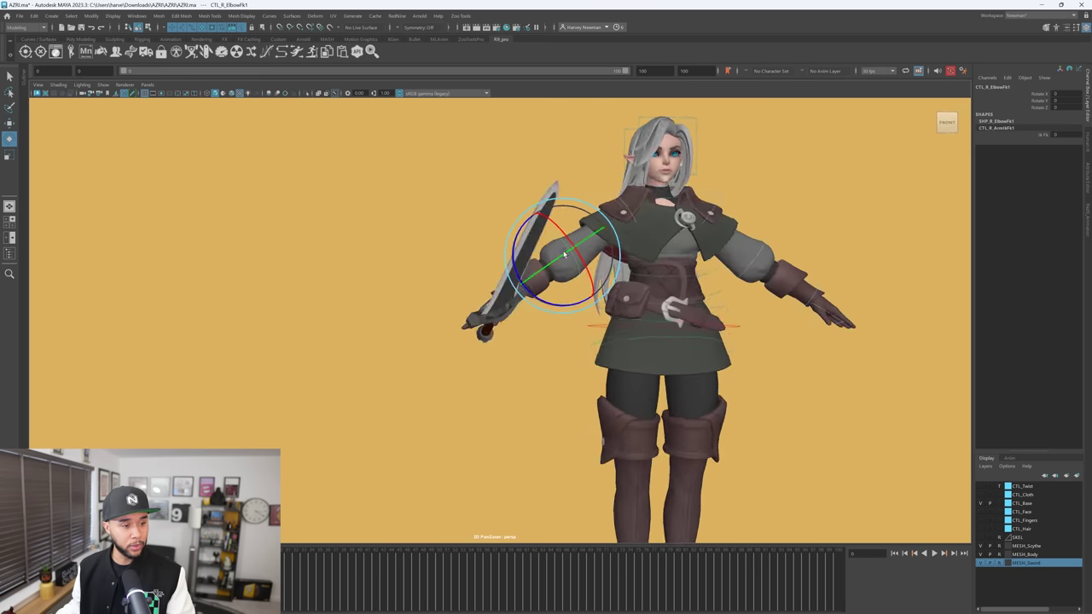
Examine the leg controls around the shins and feet, including the left leg pole vector control
alt+middle_drag(624, 298, 538, 254)
alt+drag(538, 253, 522, 334)
scroll(546, 385, down, 1)
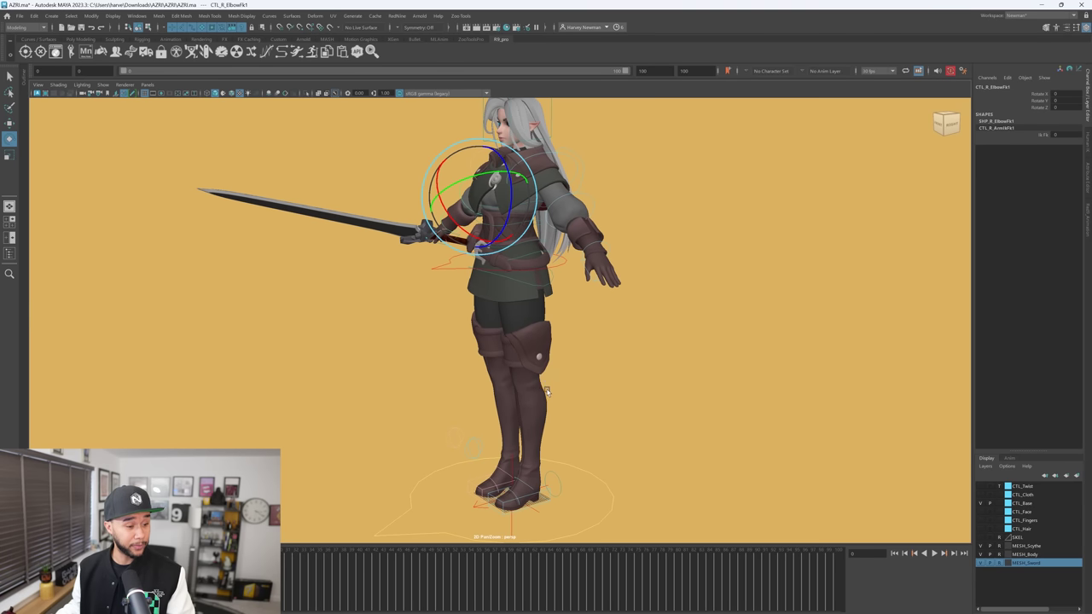
alt+middle_drag(541, 406, 536, 384)
click(551, 456)
alt+drag(550, 456, 589, 440)
scroll(544, 362, up, 3)
click(570, 474)
alt+middle_drag(570, 475, 535, 324)
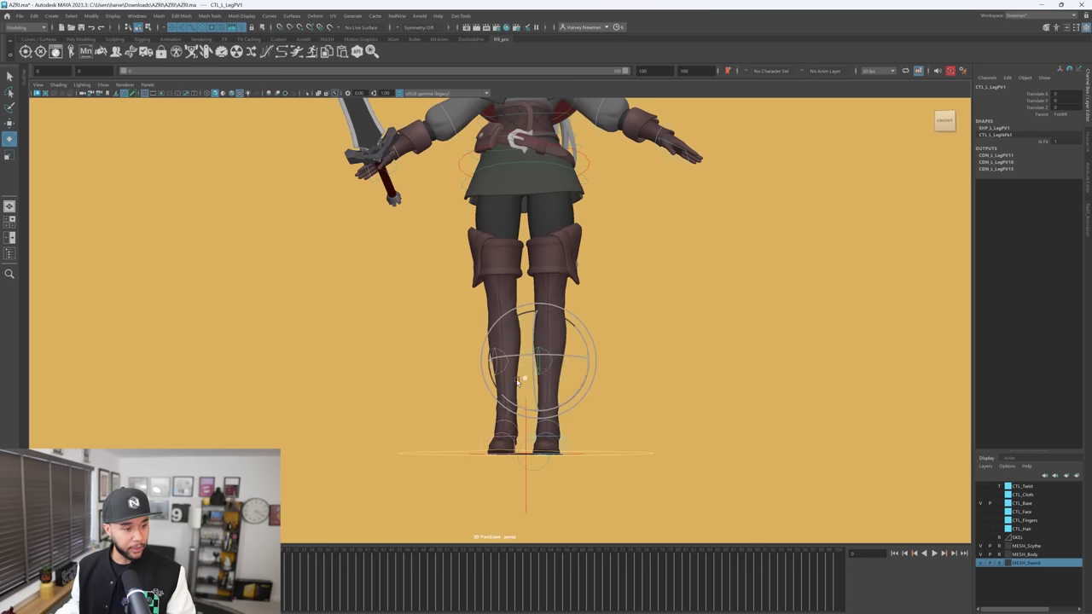
alt+drag(524, 378, 490, 382)
key(w)
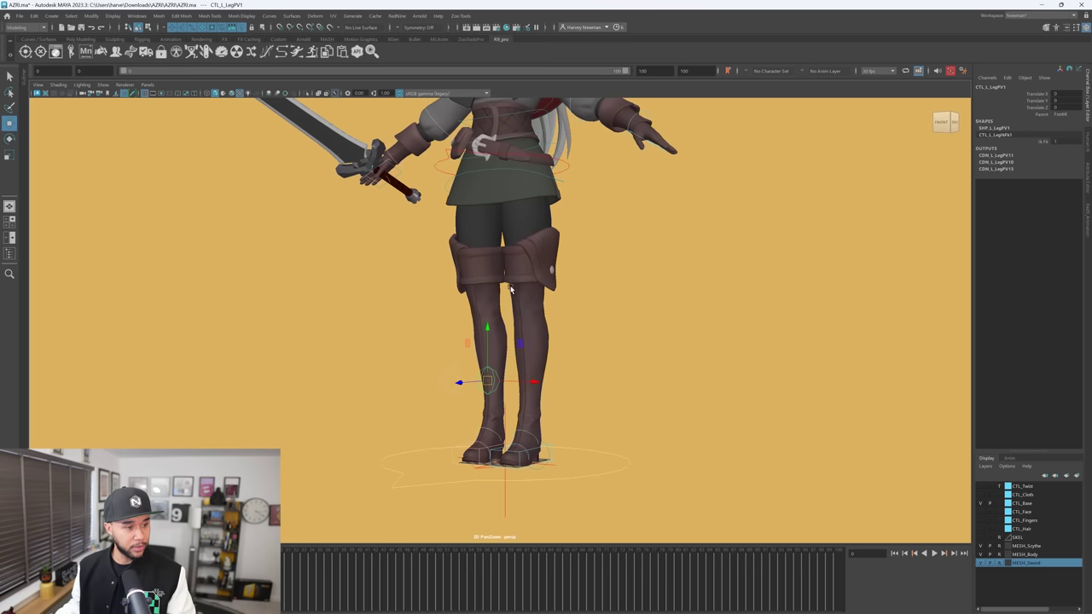
scroll(516, 265, down, 3)
scroll(547, 234, up, 5)
click(554, 232)
scroll(553, 232, down, 2)
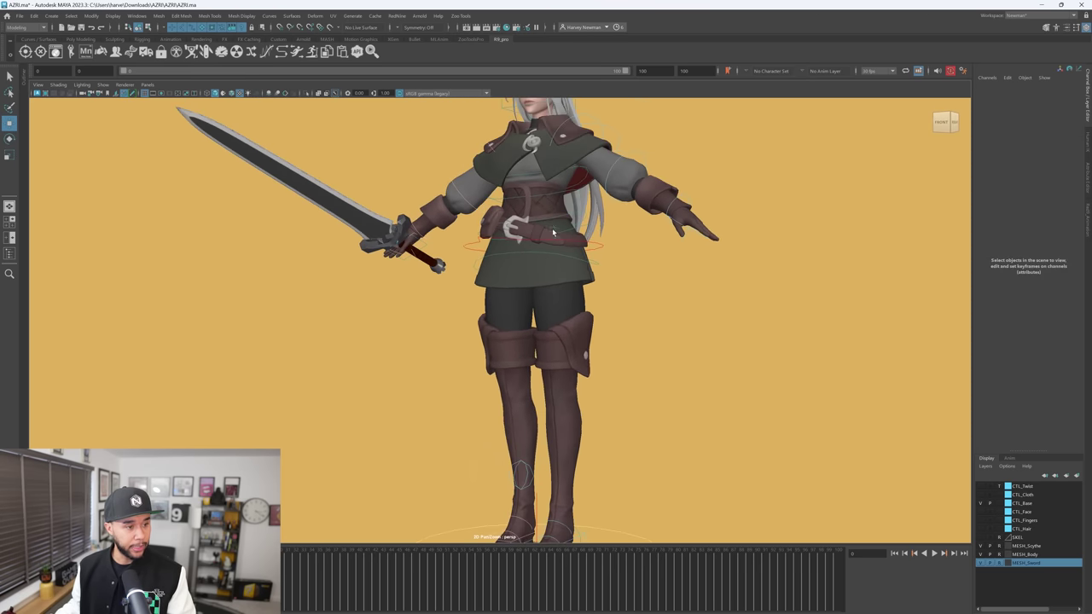
Try rotating the pelvis control to test how the hips tilt
click(576, 262)
scroll(577, 263, up, 5)
scroll(555, 290, down, 2)
key(e)
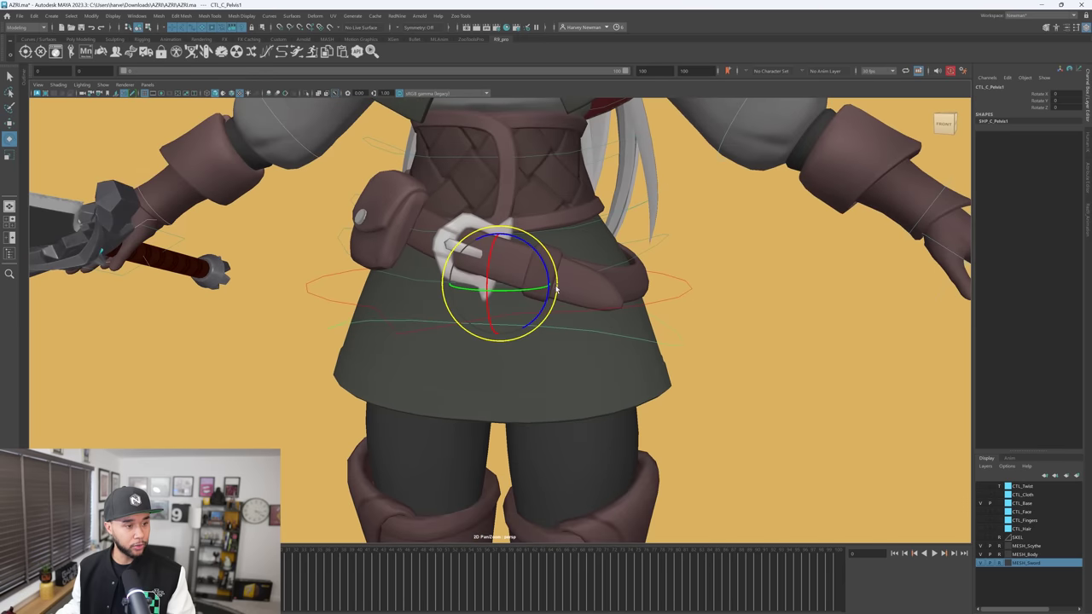
drag(542, 266, 517, 304)
Try moving the root control with Skirt Follow at 1, and undo the move
click(656, 304)
scroll(645, 293, down, 2)
scroll(515, 306, down, 3)
key(w)
middle_drag(515, 331, 514, 353)
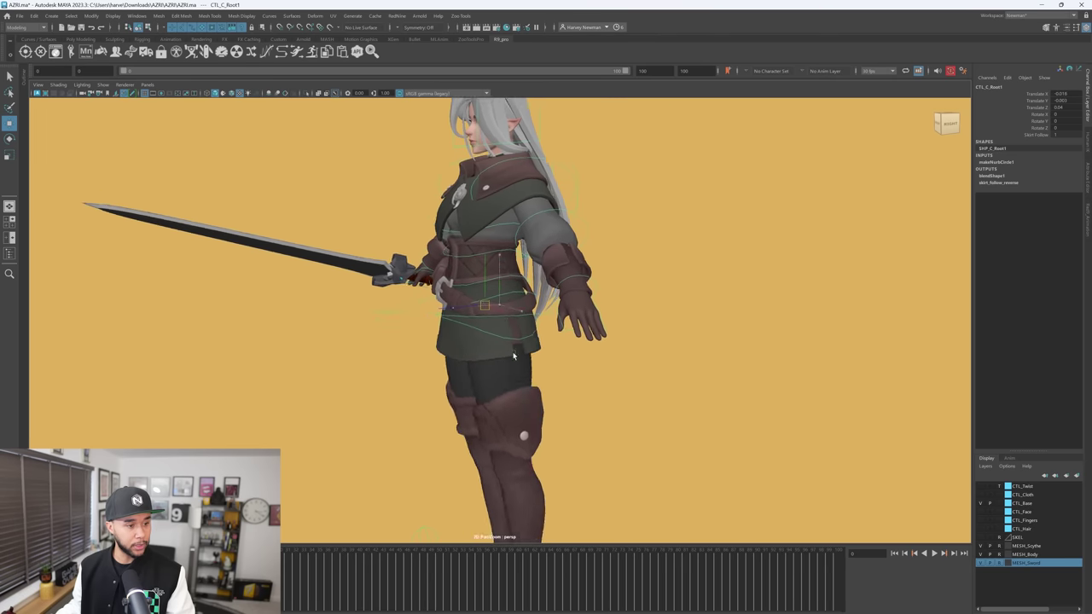
key(ctrl+z)
Set the root control's Skirt Follow to 0 and move the root to about -0.019, -0.022, 0.001
alt+drag(514, 353, 658, 368)
scroll(639, 328, up, 3)
scroll(638, 325, up, 3)
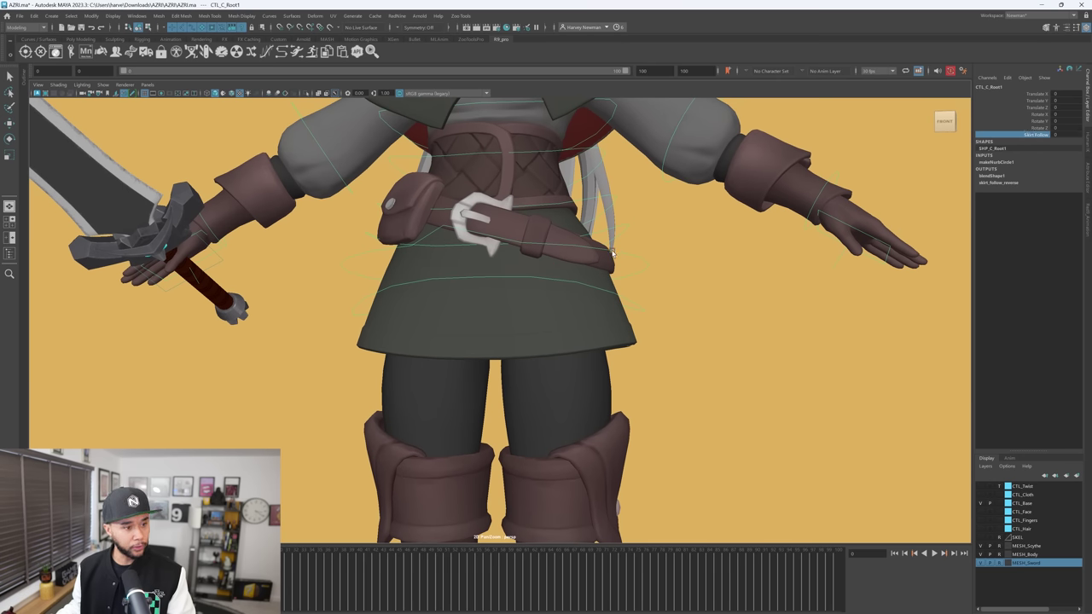
key(w)
drag(496, 274, 543, 323)
key(e)
key(ctrl+z)
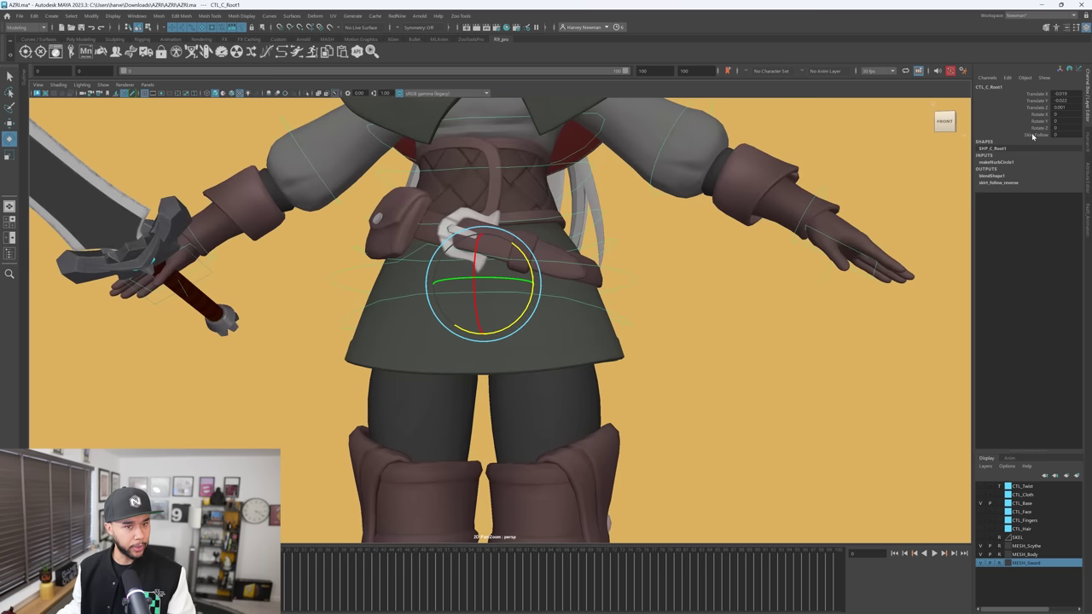
Set the root control's Skirt Follow to 1 and try rotating the root
click(625, 276)
click(612, 271)
drag(525, 308, 518, 352)
key(ctrl+z)
alt+middle_drag(617, 283, 604, 319)
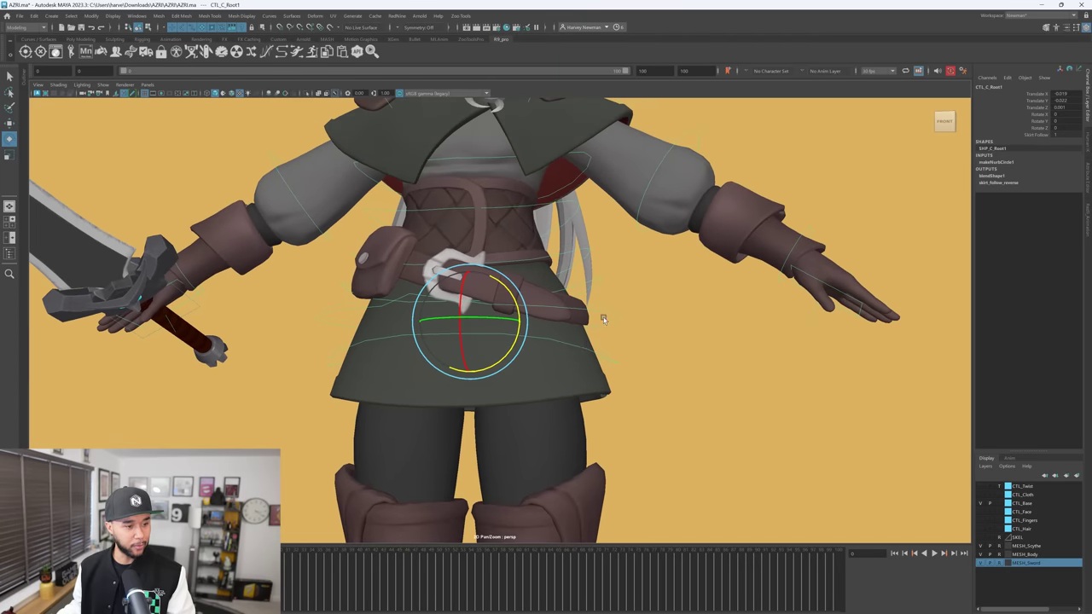
Try bending the torso by rotating the selected spine FK controls together, and undo the bend
drag(616, 275, 565, 380)
click(561, 399)
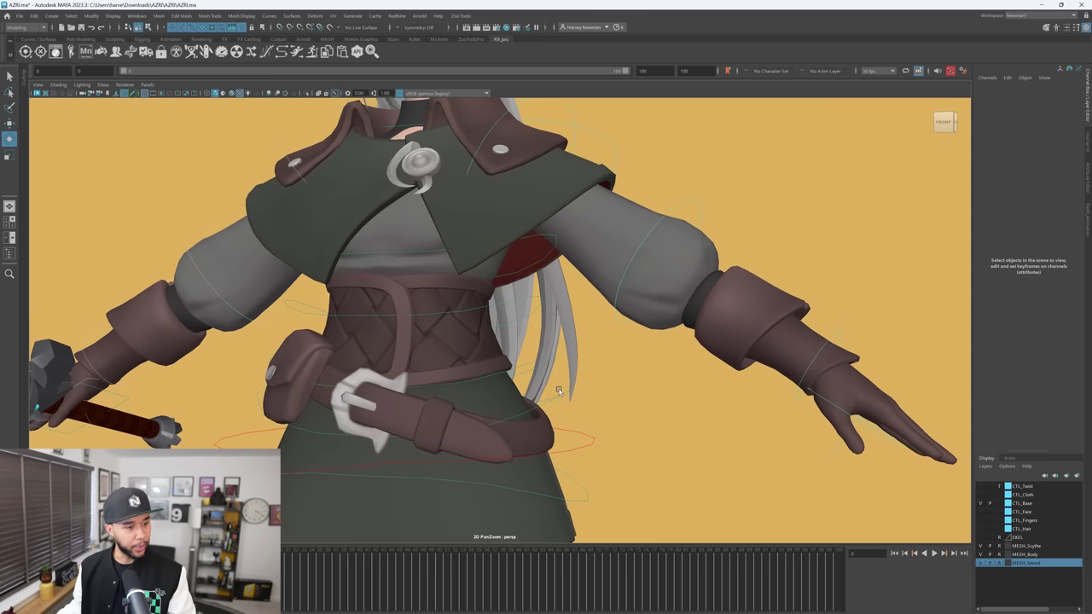
click(554, 367)
key(w)
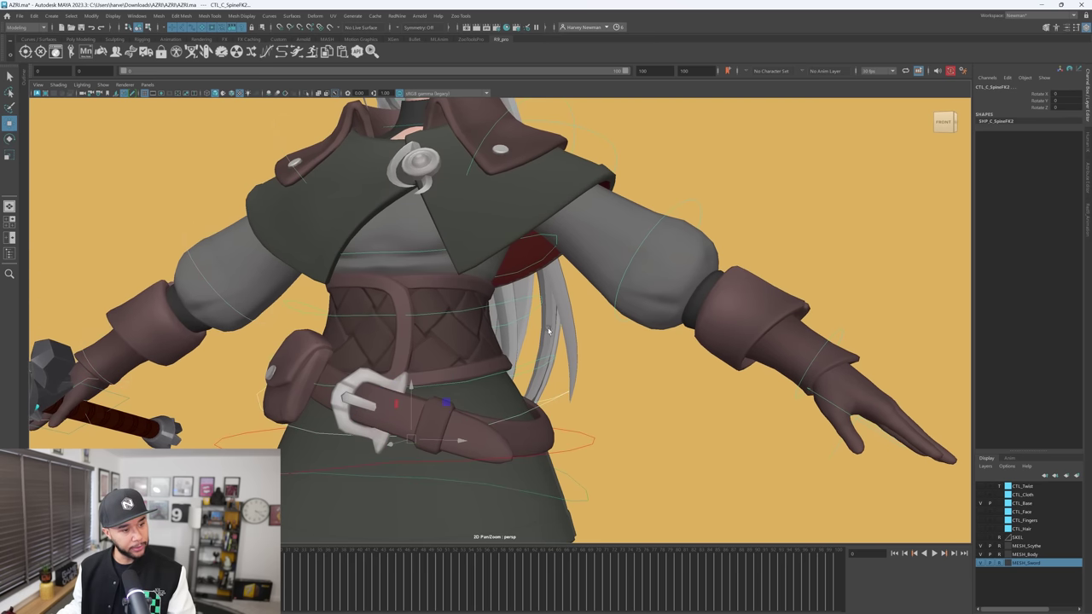
alt+drag(550, 237, 536, 243)
click(536, 242)
key(ctrl+z)
drag(430, 353, 444, 398)
key(ctrl+z)
key(ctrl+z)
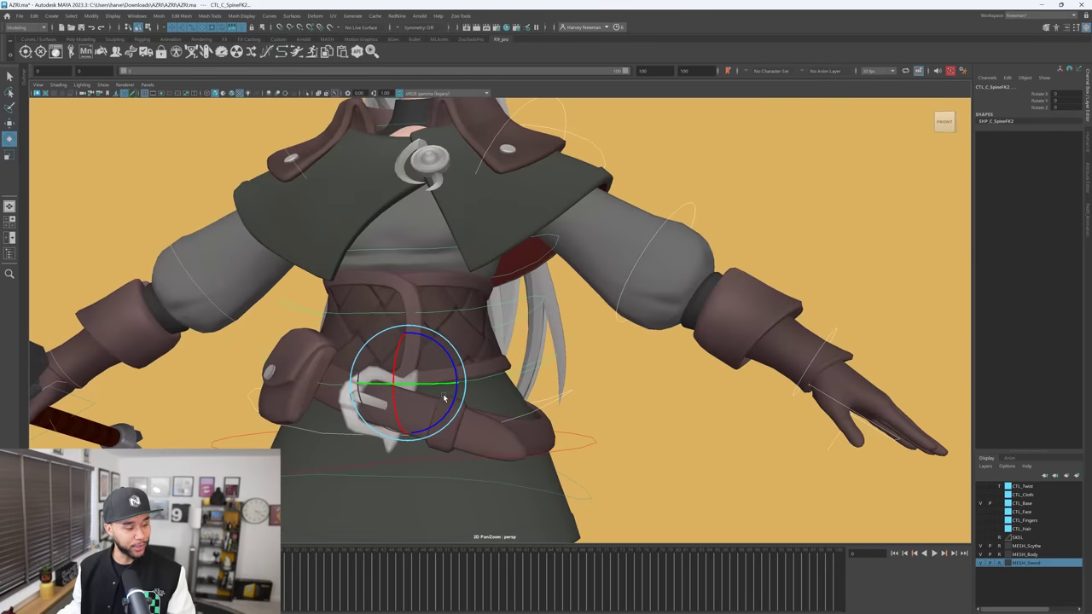
Try twisting the torso around the vertical axis with the spine FK controls
scroll(480, 376, down, 2)
alt+middle_drag(480, 376, 492, 331)
alt+drag(493, 331, 567, 340)
alt+middle_drag(583, 324, 584, 376)
alt+drag(584, 375, 611, 381)
drag(446, 382, 479, 401)
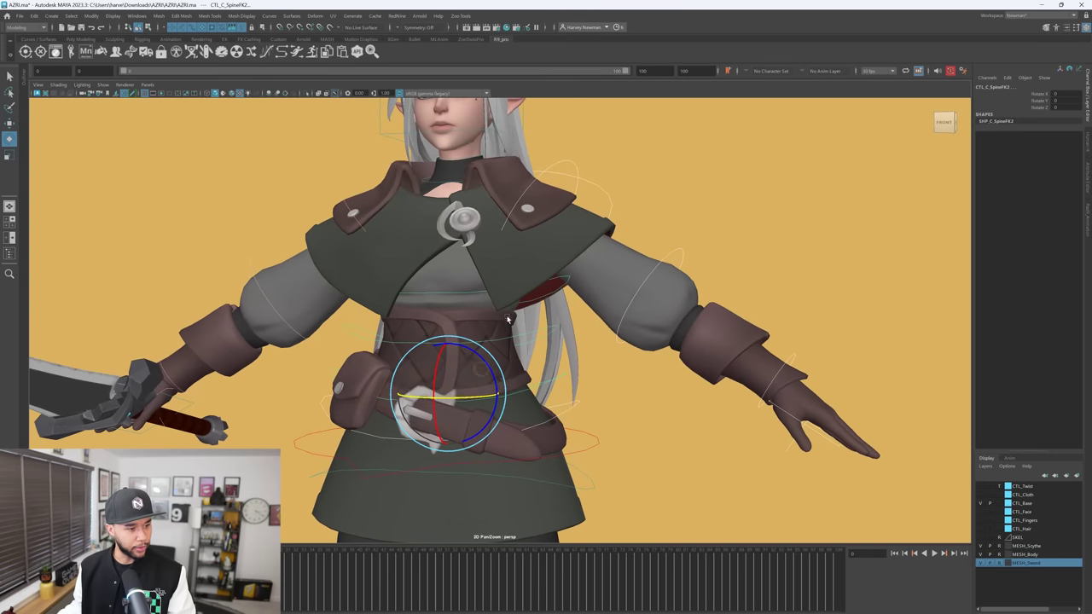
drag(477, 398, 668, 225)
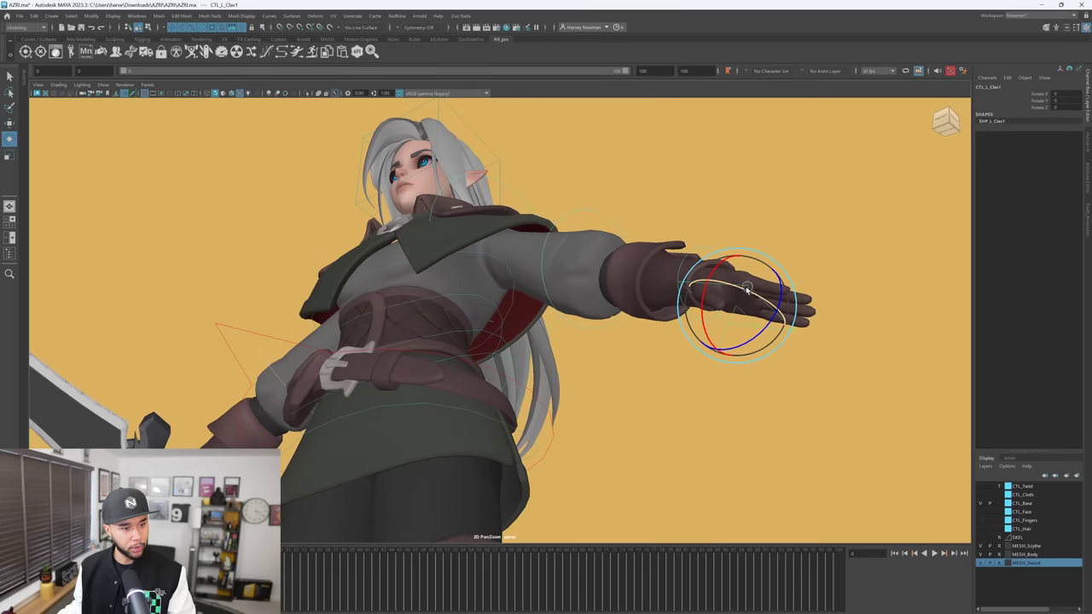
Examine the left hand grip control and its placement around the hand
key(w)
alt+drag(752, 309, 774, 318)
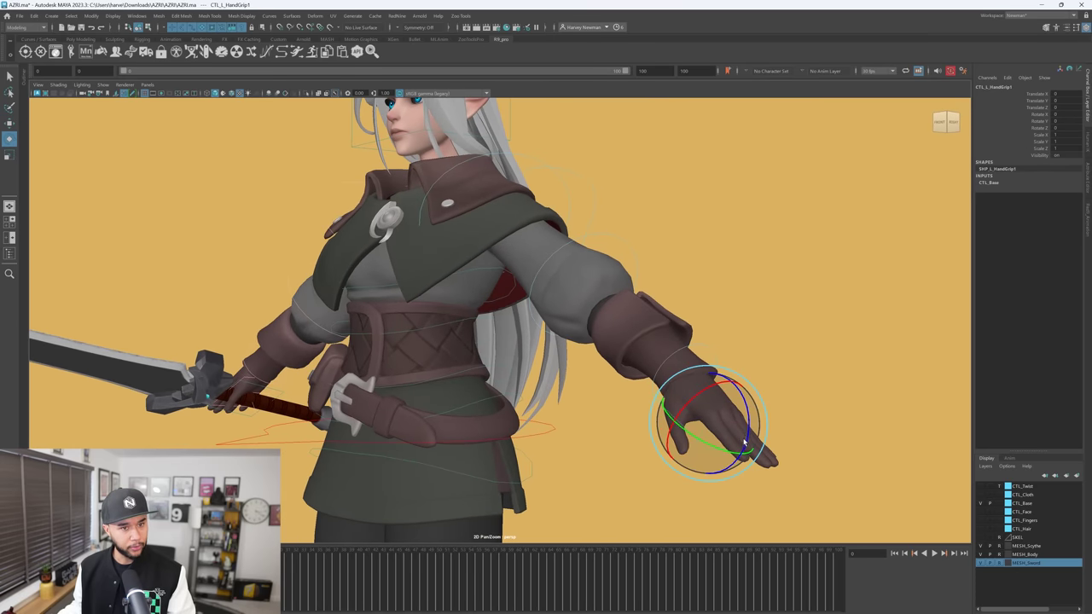
alt+drag(767, 416, 512, 382)
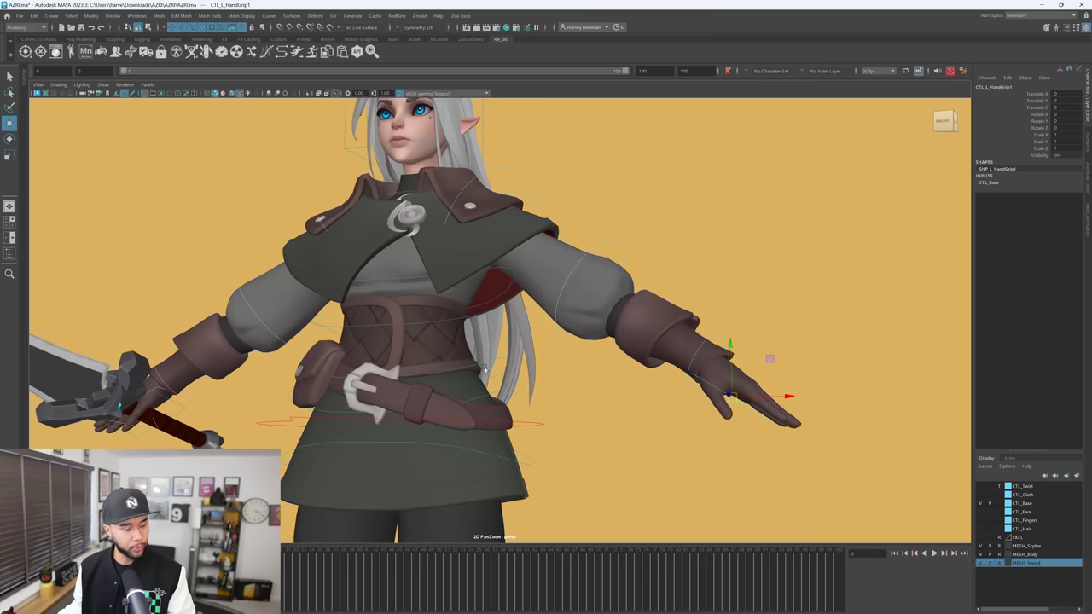
scroll(468, 371, up, 3)
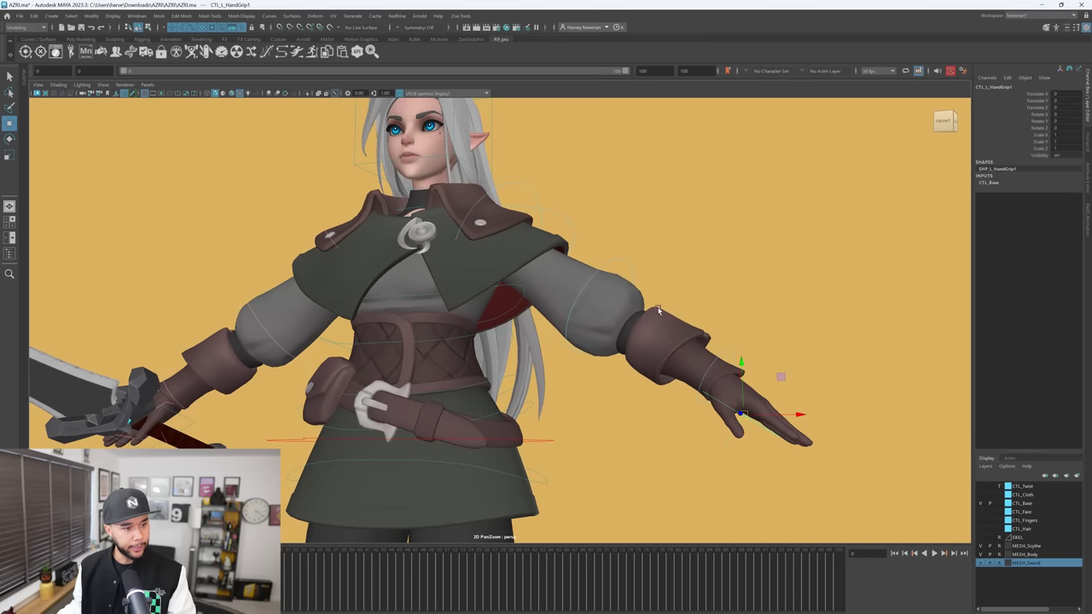
alt+drag(714, 333, 515, 222)
Switch the left and right arms to IK by setting their Ik Fk value to 1
click(515, 212)
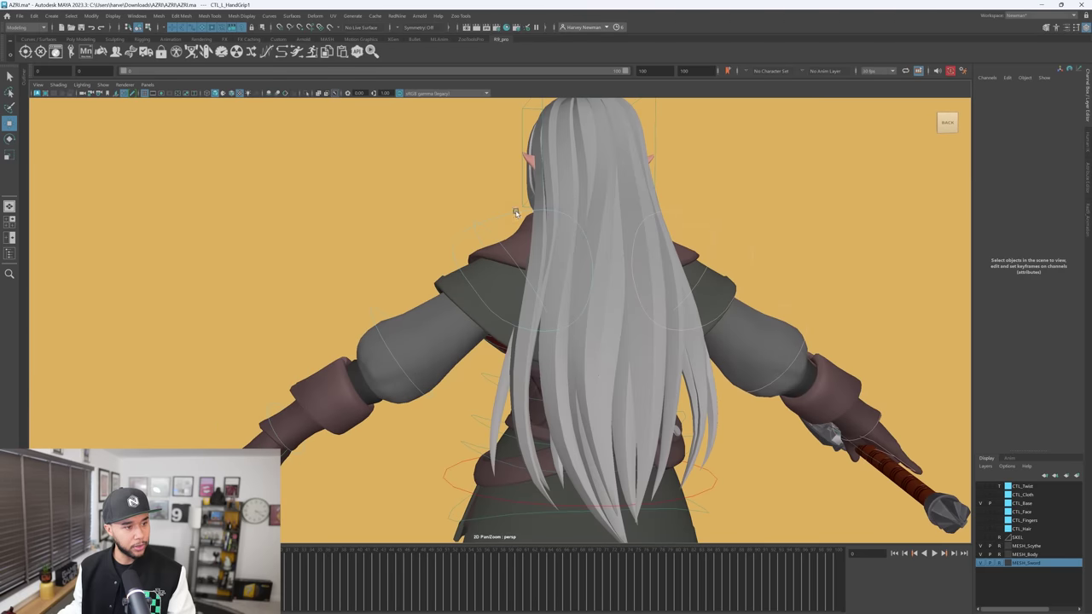
click(496, 237)
alt+drag(456, 256, 623, 258)
middle_drag(872, 354, 900, 354)
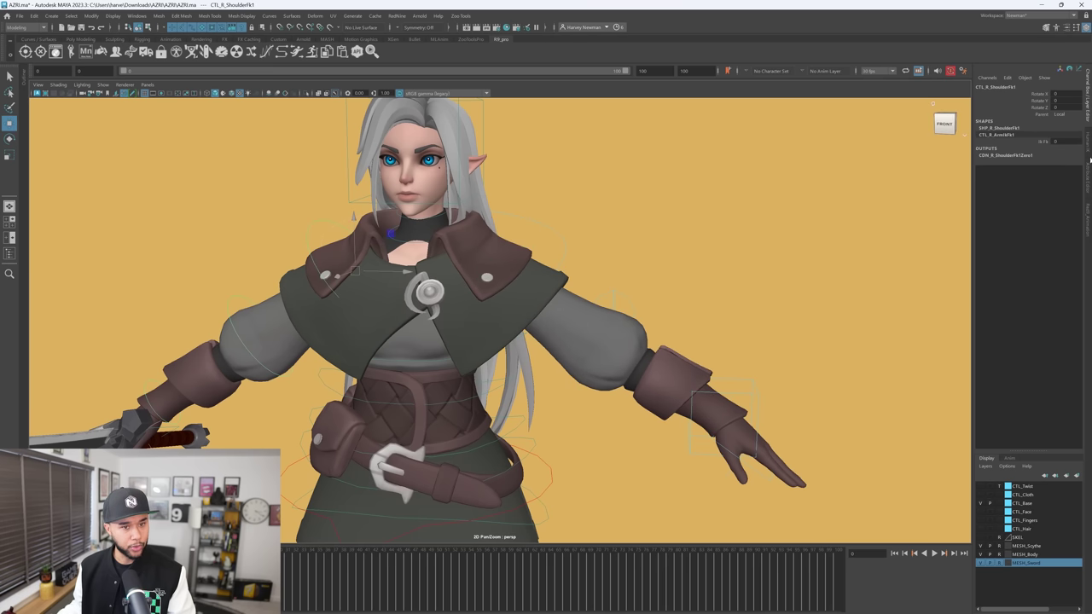
middle_drag(876, 270, 905, 272)
Move the left hand IK control inward in front of the body and rotate the hand
alt+drag(697, 346, 688, 368)
click(705, 374)
drag(672, 384, 567, 362)
key(e)
alt+drag(657, 363, 593, 360)
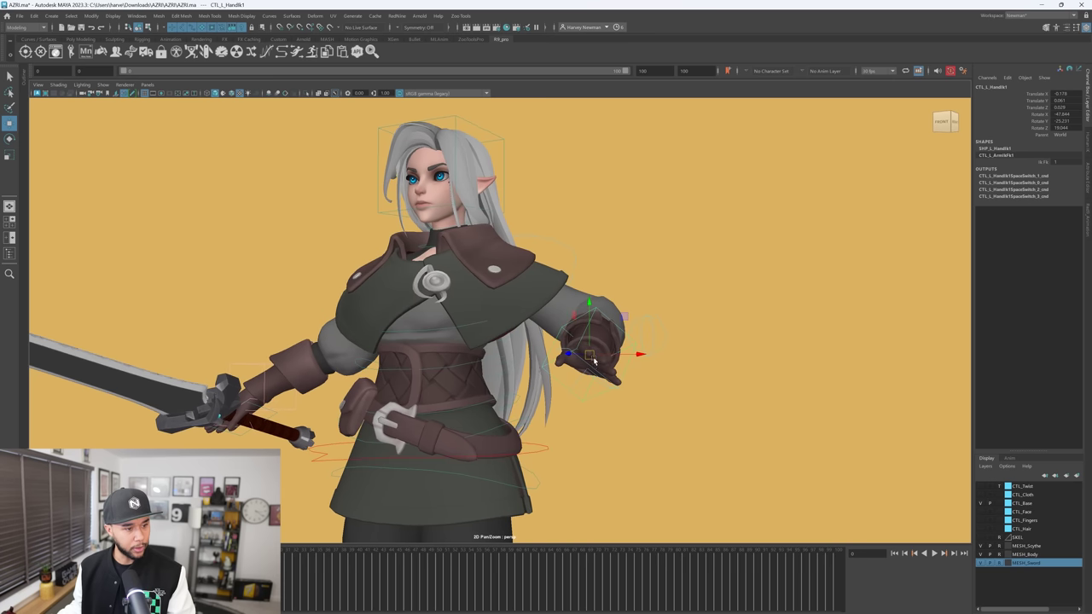
Raise the left hand IK control above head height and out to the character's side
drag(612, 247, 567, 77)
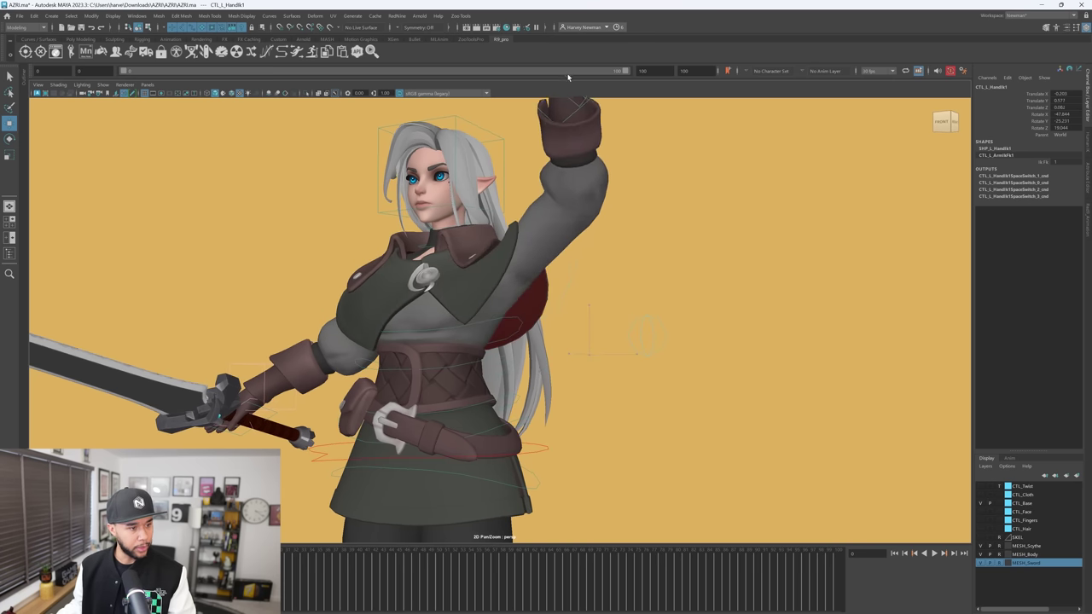
alt+middle_drag(606, 272, 621, 392)
alt+drag(621, 393, 661, 391)
drag(570, 230, 658, 298)
click(535, 377)
click(537, 373)
key(e)
click(641, 284)
key(w)
alt+drag(597, 410, 502, 399)
alt+drag(608, 489, 596, 421)
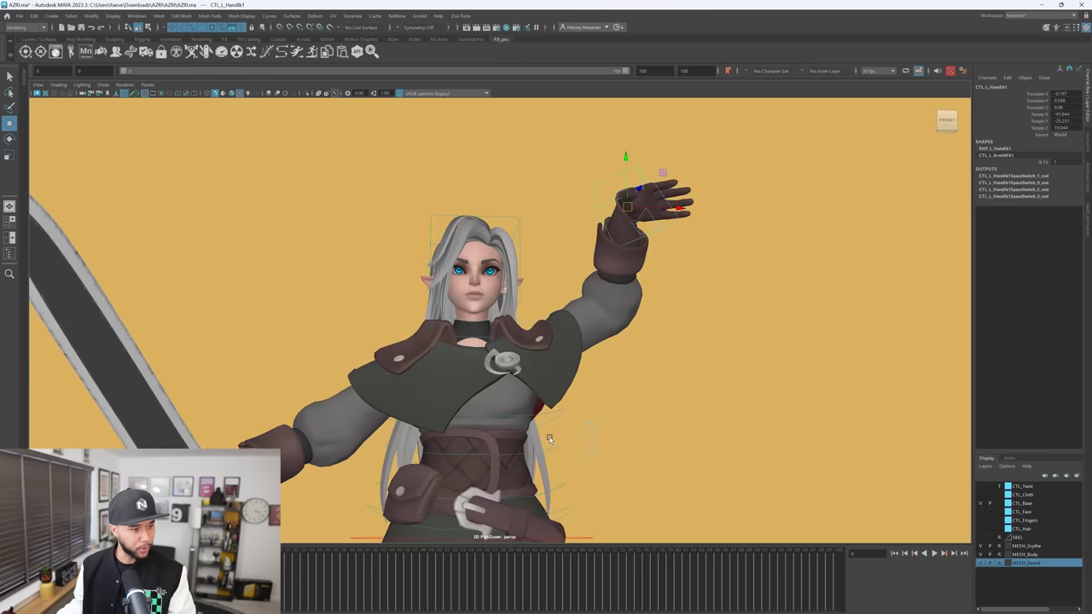
Rotate the raised left hand upright into a waving pose with the fingers pointing up
alt+right_drag(549, 439, 503, 393)
alt+drag(503, 392, 478, 401)
alt+right_drag(478, 376, 518, 351)
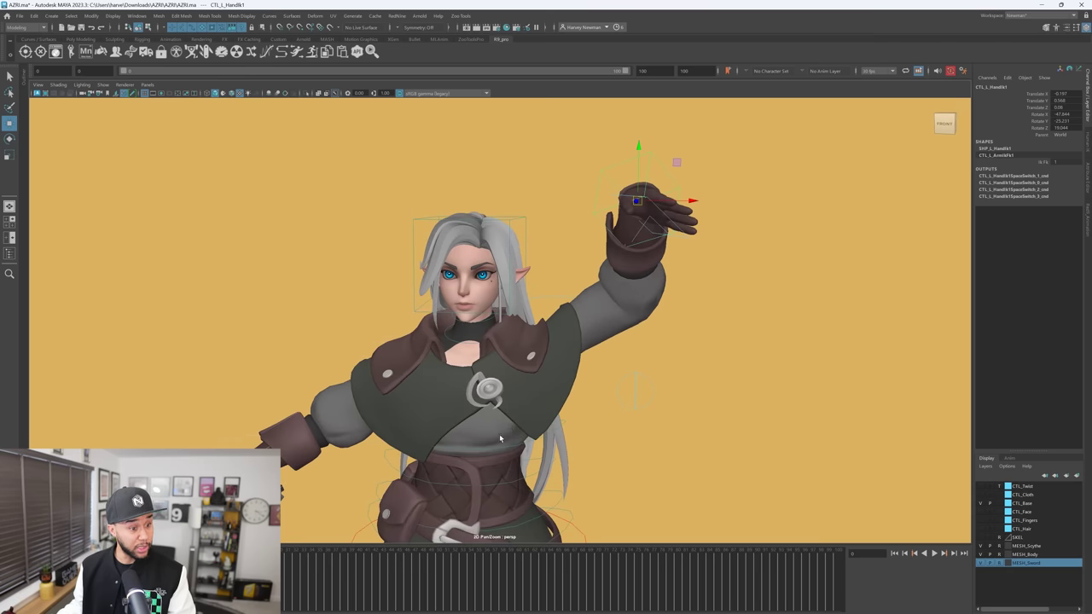
drag(653, 203, 641, 167)
click(625, 148)
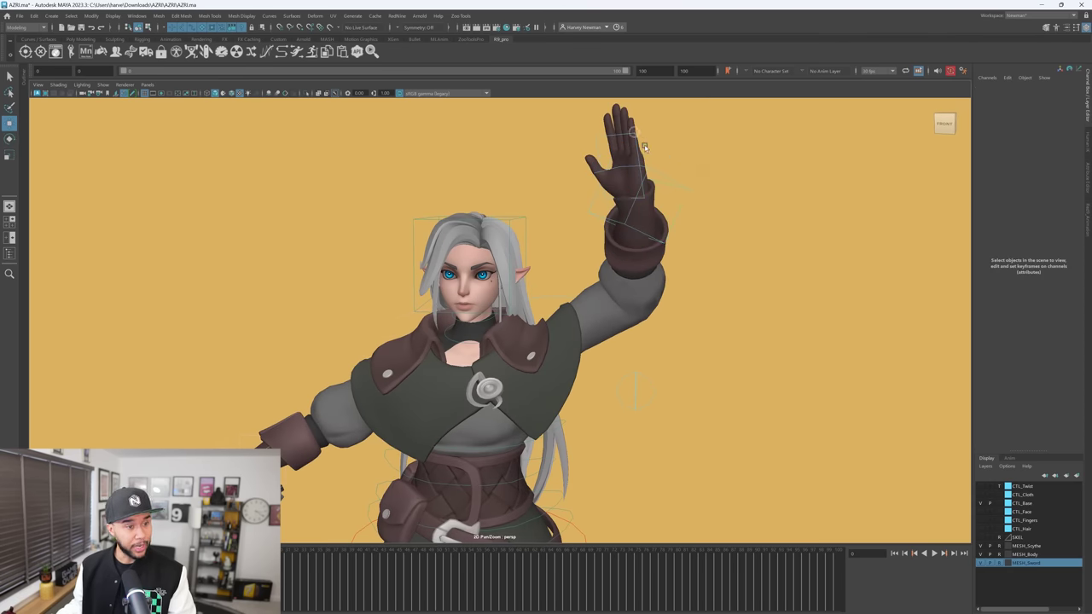
Select the left hand's grip control and examine the waving hand and the sword-holding arm from several angles
click(645, 203)
alt+middle_drag(645, 224, 764, 203)
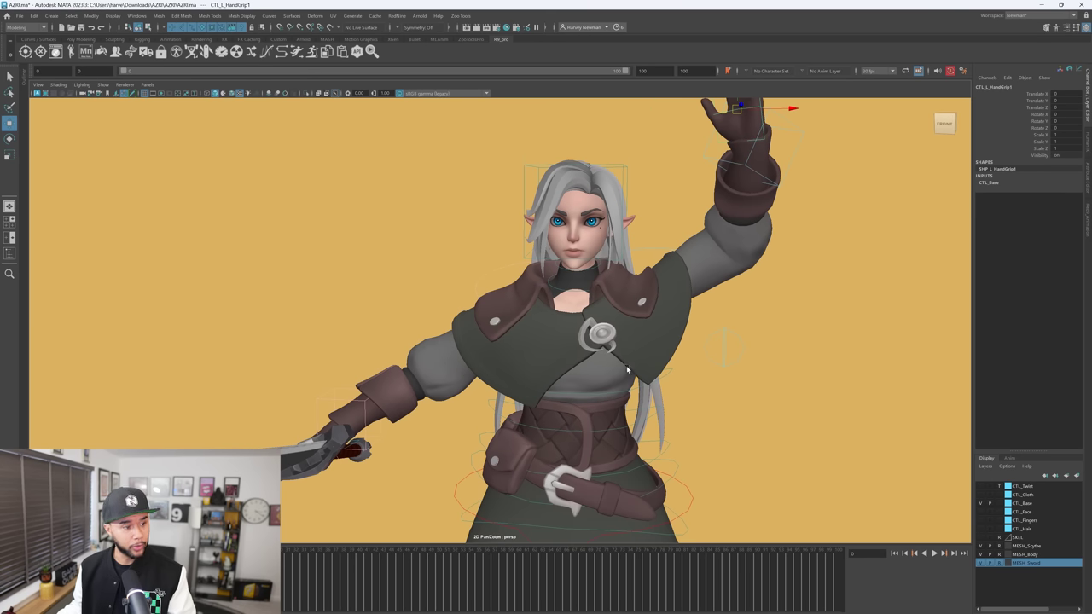
alt+drag(336, 468, 329, 503)
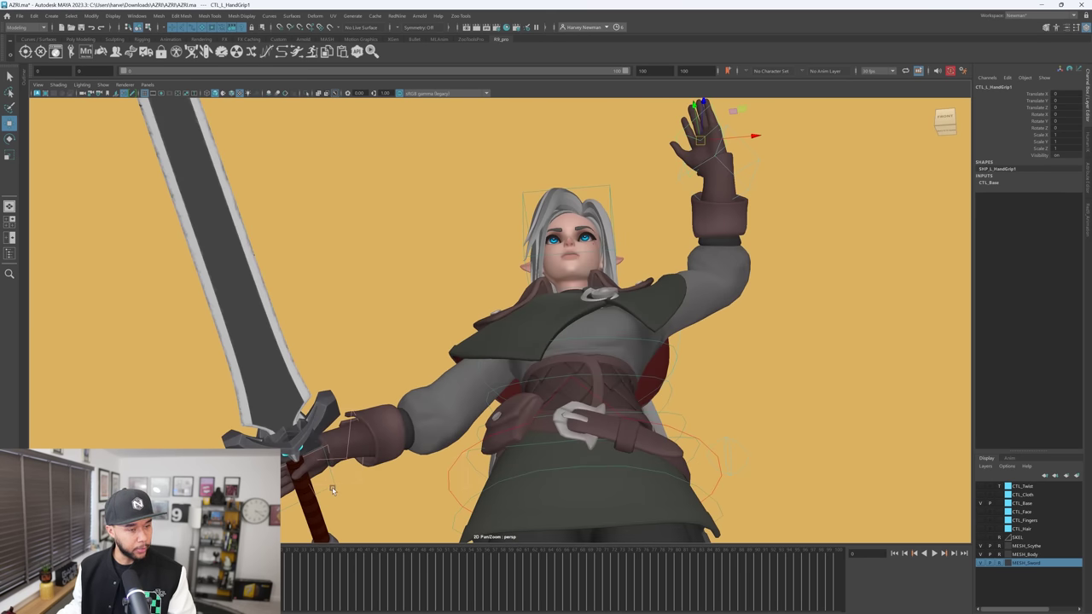
alt+middle_drag(576, 269, 553, 410)
alt+drag(682, 213, 677, 287)
alt+middle_drag(677, 287, 694, 251)
alt+drag(695, 251, 708, 251)
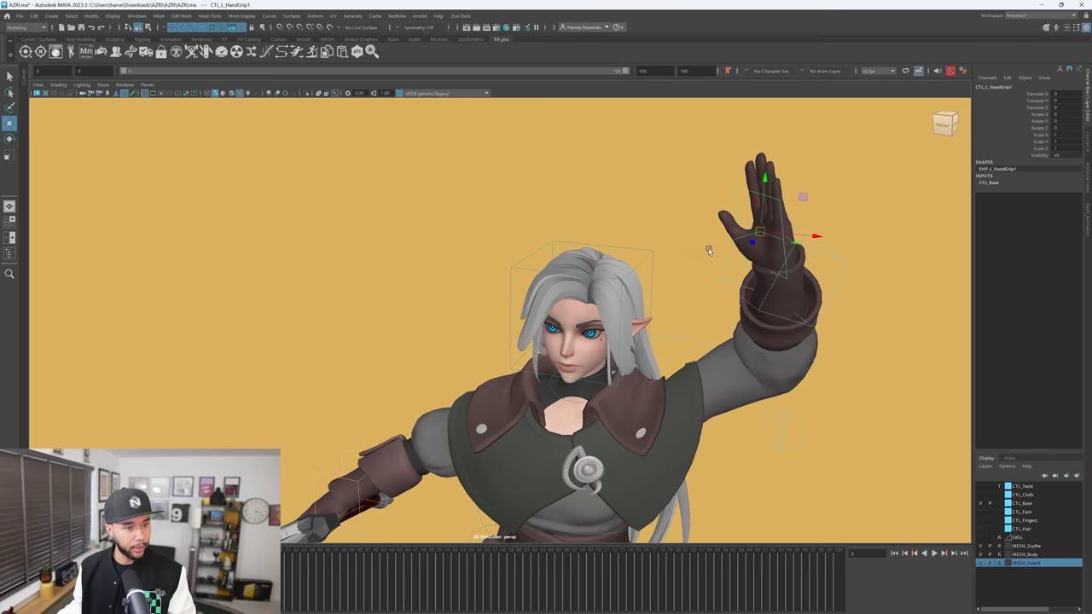
key(e)
key(r)
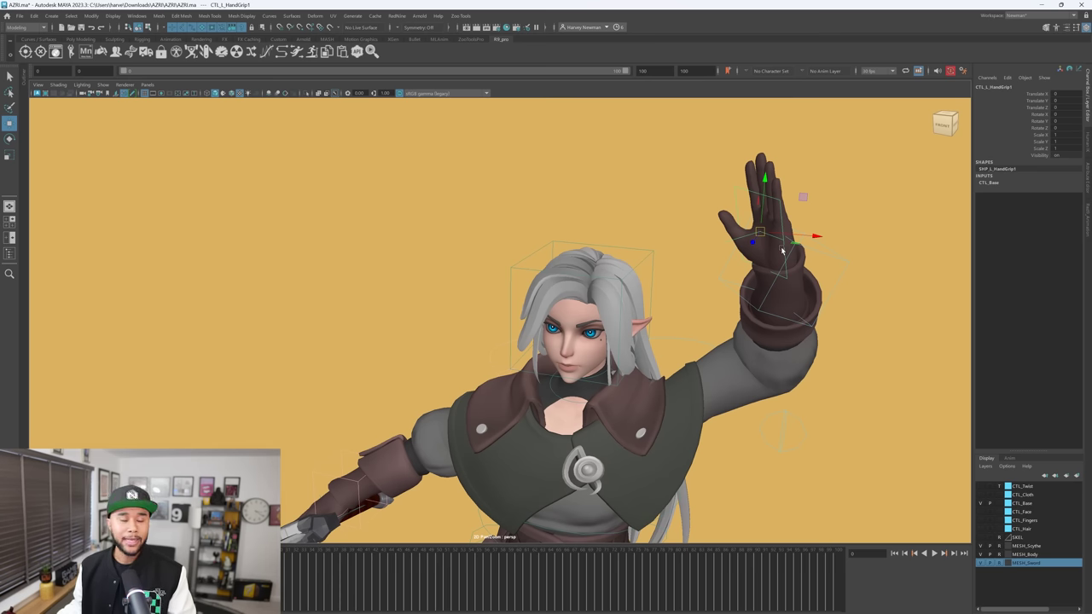
scroll(739, 291, down, 3)
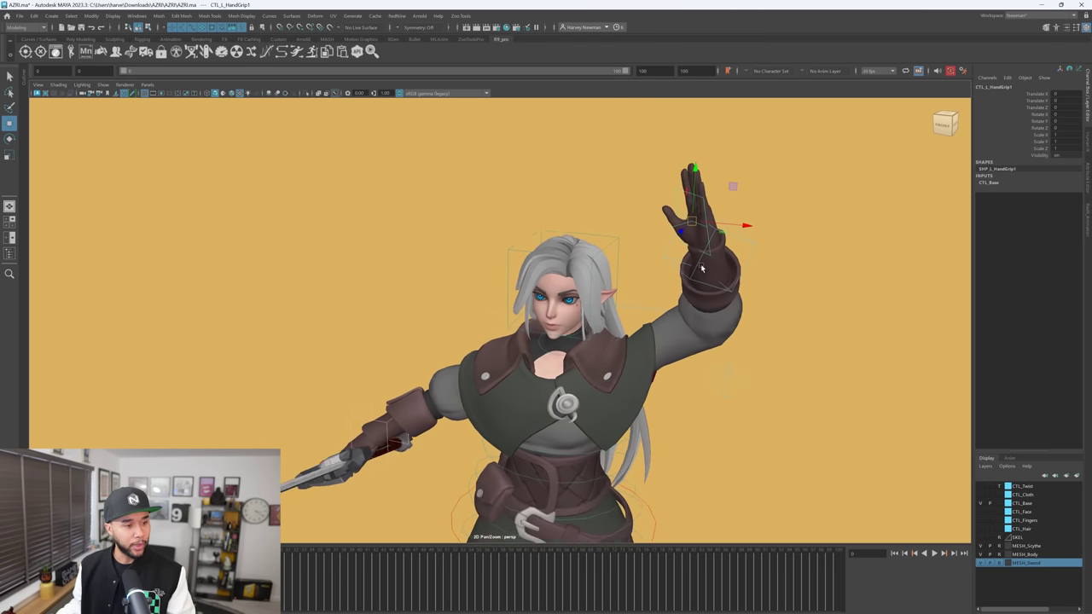
alt+middle_drag(647, 341, 708, 277)
alt+drag(434, 460, 446, 451)
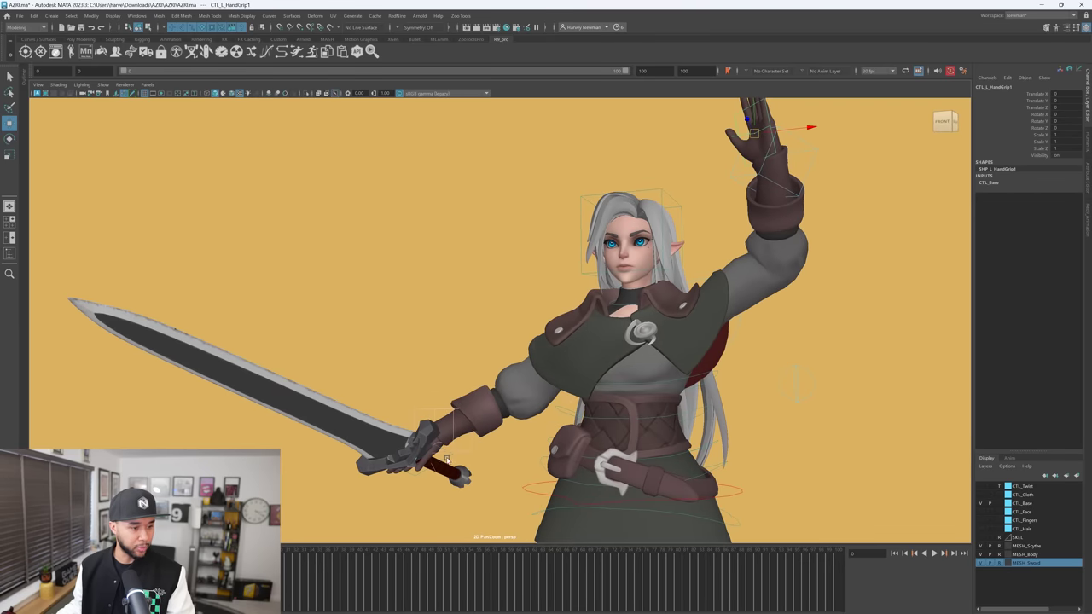
Select the weapon grip control at the right hand and move the sword well away from the hand
click(448, 460)
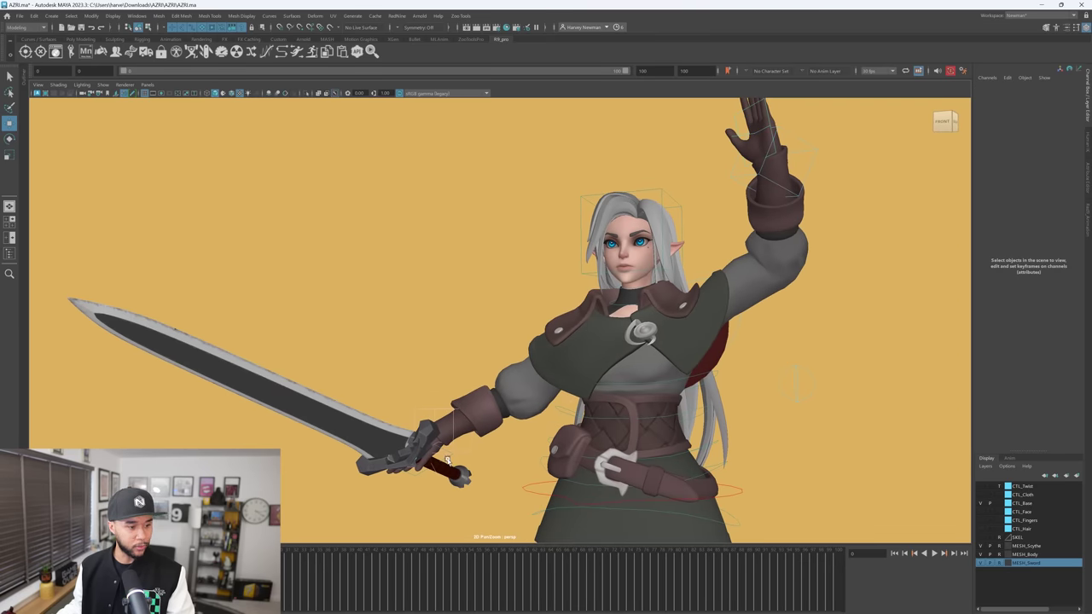
key(f)
alt+middle_drag(461, 464, 566, 472)
scroll(563, 473, up, 4)
alt+drag(558, 469, 526, 433)
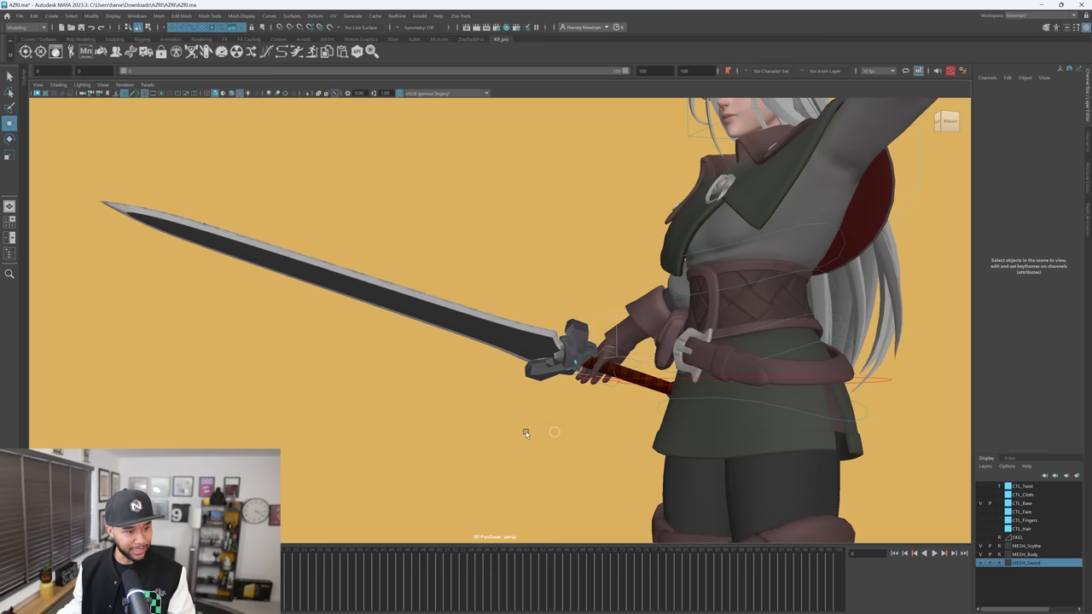
scroll(645, 406, up, 4)
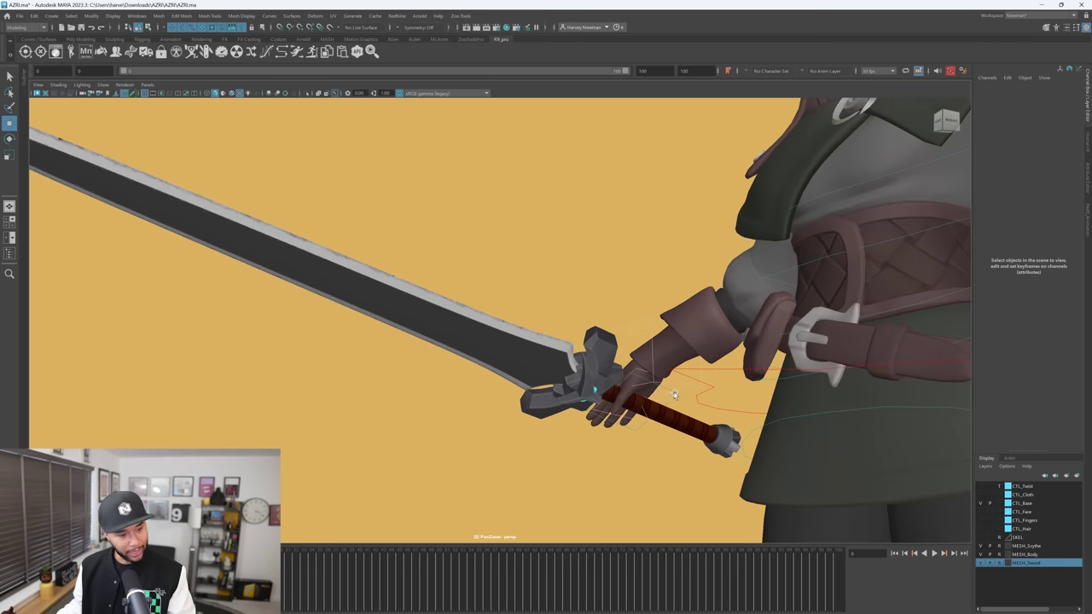
click(669, 402)
mouse_move(636, 407)
mouse_down()
mouse_move(627, 400)
mouse_move(629, 409)
mouse_up()
key(ctrl+z)
middle_drag(420, 348, 176, 281)
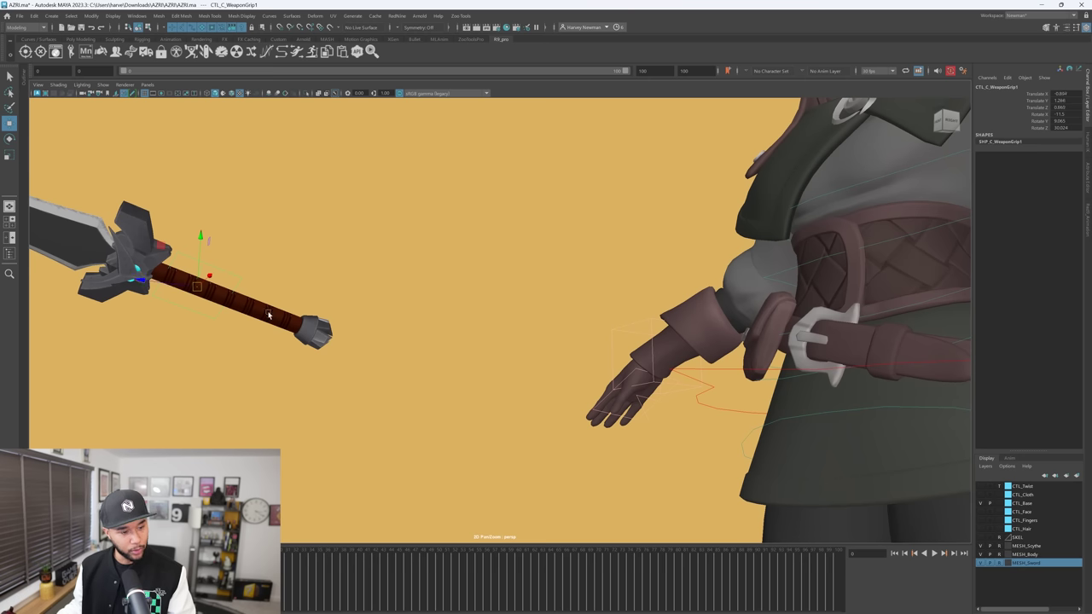
Try rotating the right hand's grip control to see how the detached sword follows it
click(610, 400)
key(e)
click(613, 396)
drag(622, 406, 595, 357)
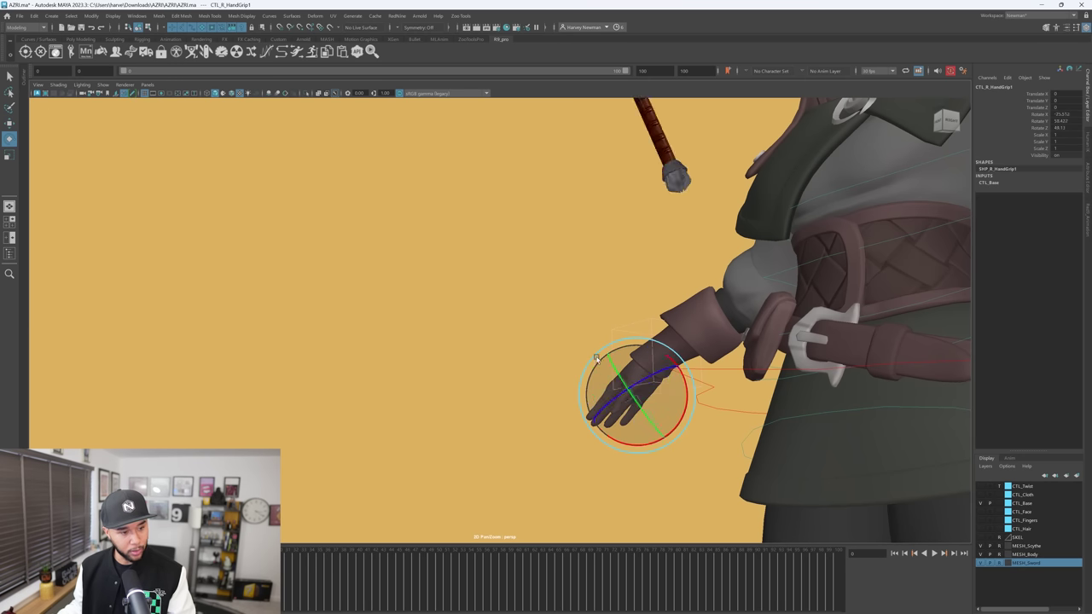
drag(647, 414, 632, 396)
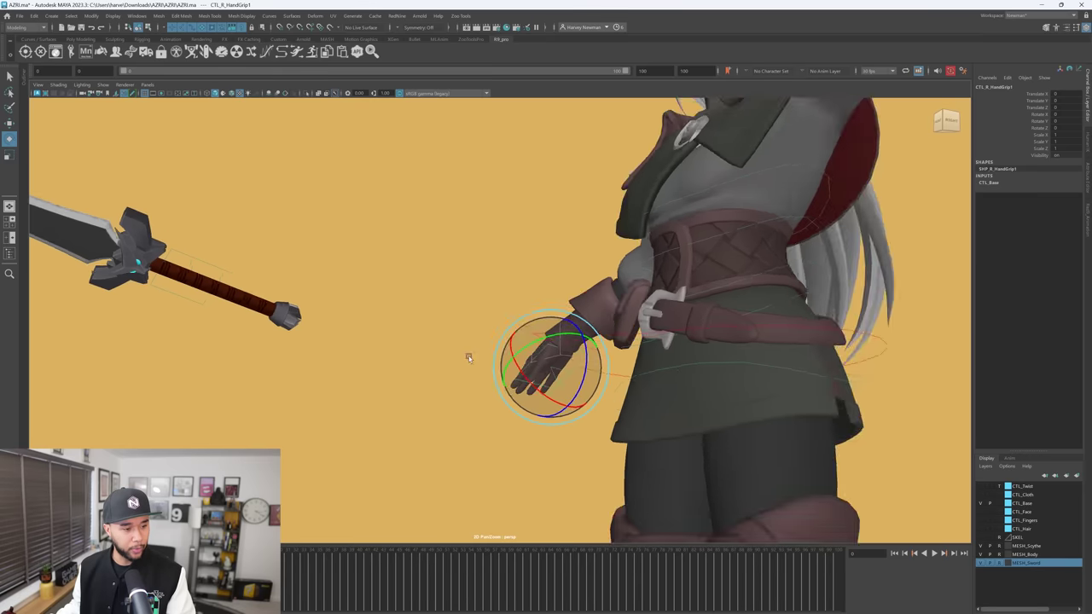
Select the grip control of the raised left hand and inspect its placement from the front and side
scroll(504, 354, down, 3)
alt+drag(505, 358, 700, 204)
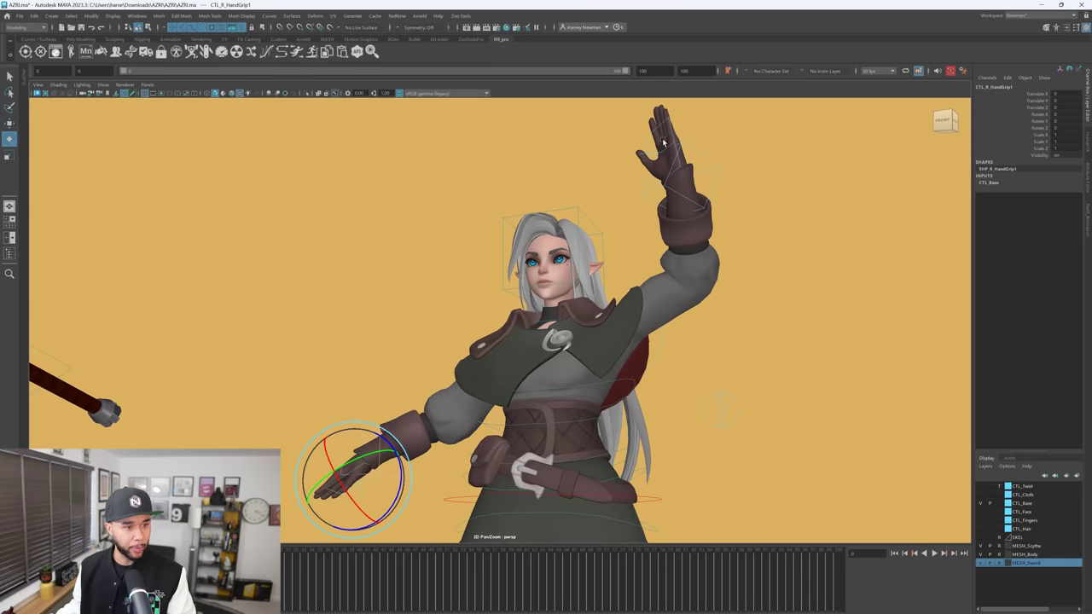
alt+middle_drag(653, 367, 661, 393)
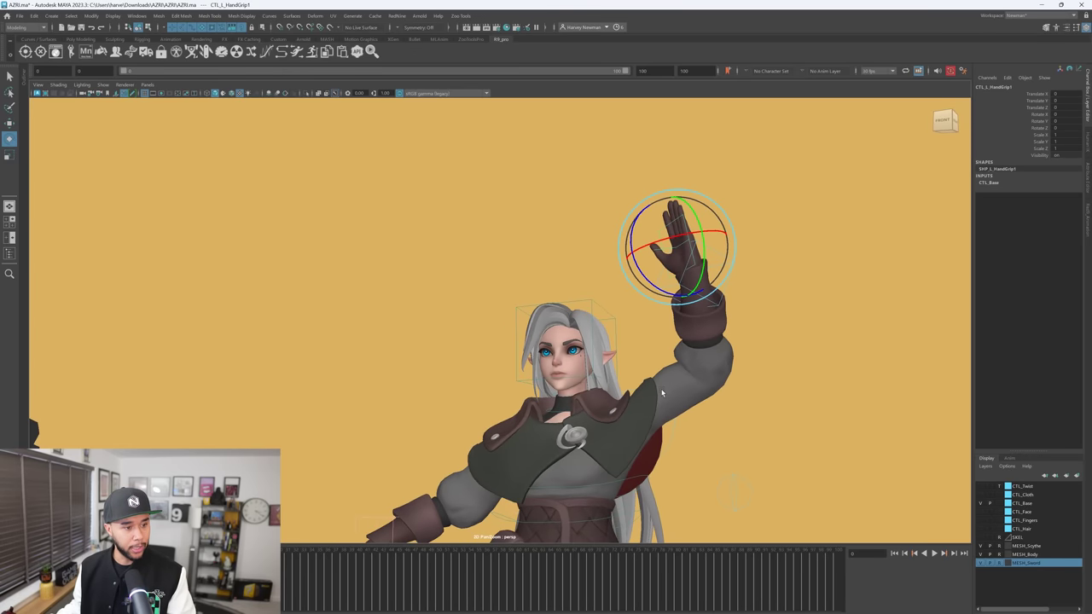
alt+drag(672, 352, 698, 357)
alt+middle_drag(697, 357, 695, 286)
alt+drag(695, 286, 642, 273)
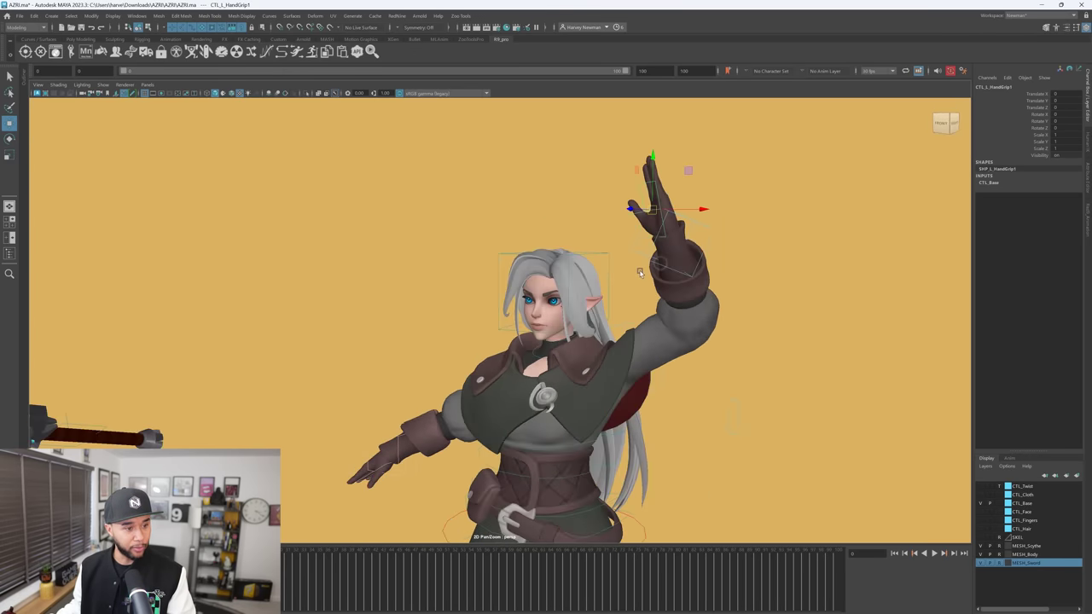
Try rotating the head control in a close view of the face, then undo the rotation
click(605, 255)
key(f)
key(e)
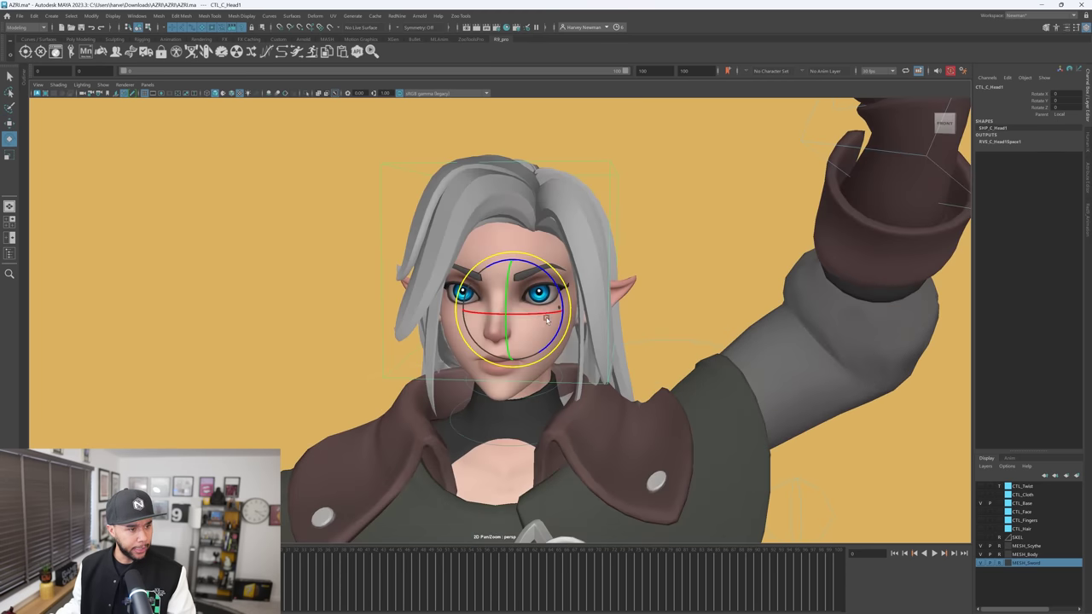
drag(532, 317, 528, 288)
key(ctrl+z)
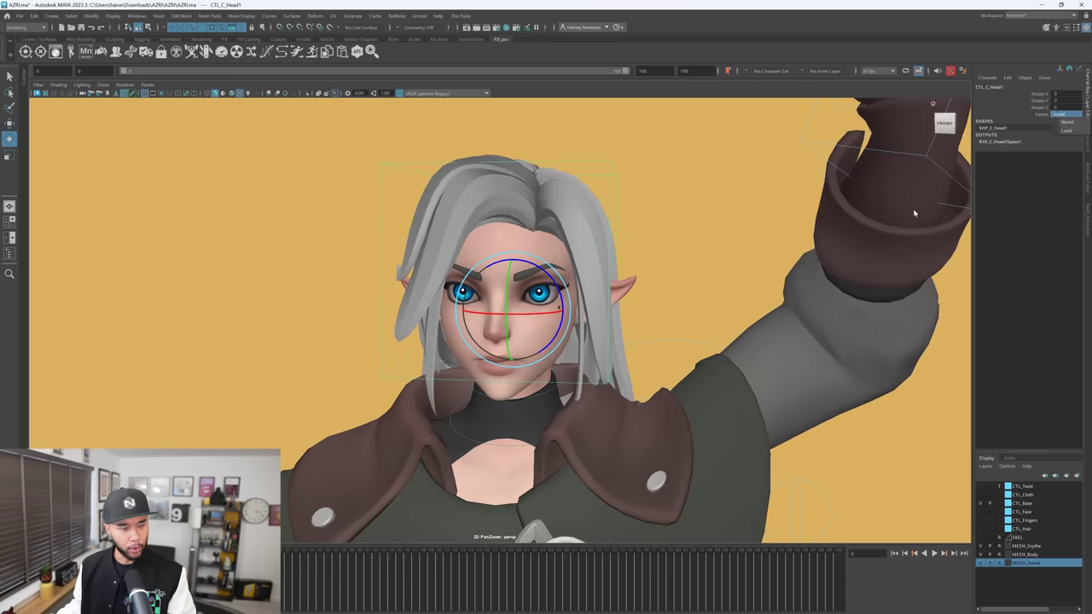
Examine the head, upper body and long back hair from the front, back and side
alt+right_drag(649, 315, 658, 238)
alt+middle_drag(658, 239, 657, 166)
alt+right_drag(658, 165, 607, 280)
alt+drag(575, 300, 620, 294)
alt+middle_drag(620, 294, 627, 226)
alt+drag(627, 226, 592, 230)
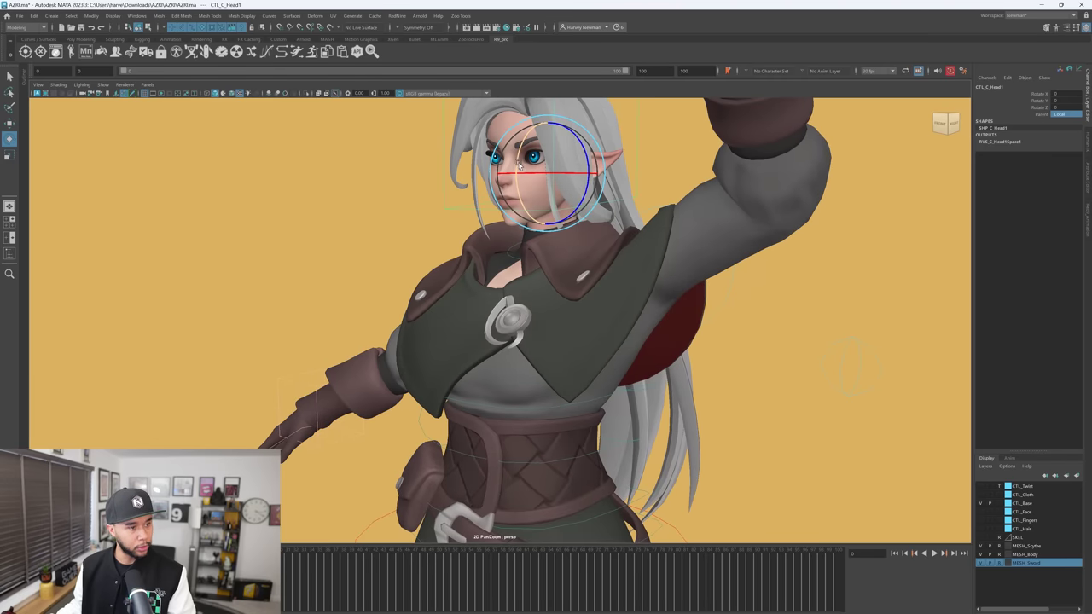
alt+drag(516, 156, 674, 280)
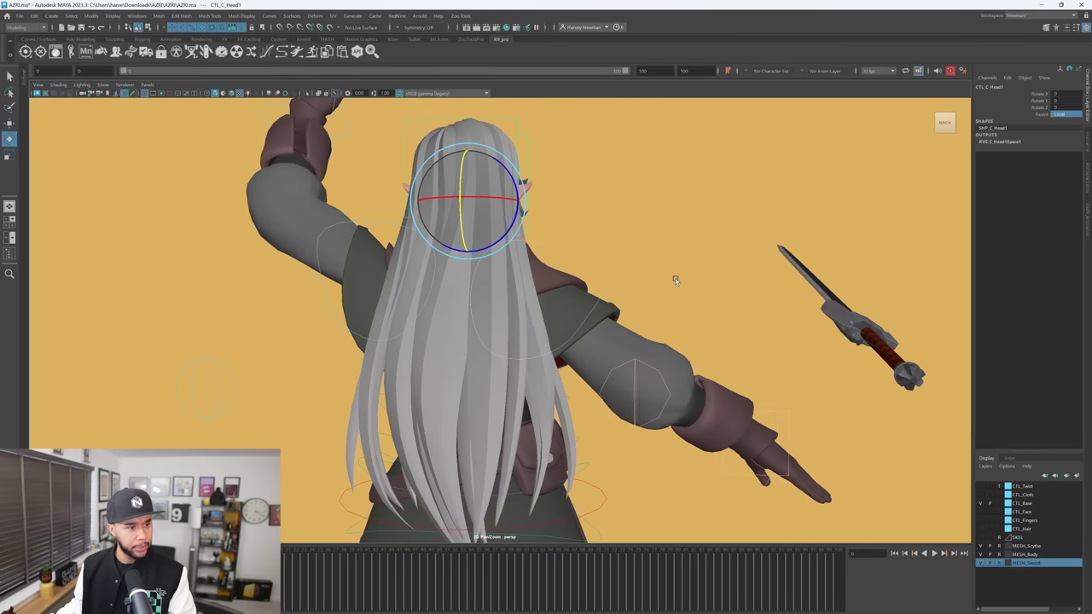
alt+drag(674, 239, 590, 319)
click(554, 484)
scroll(586, 279, up, 3)
alt+drag(585, 278, 547, 320)
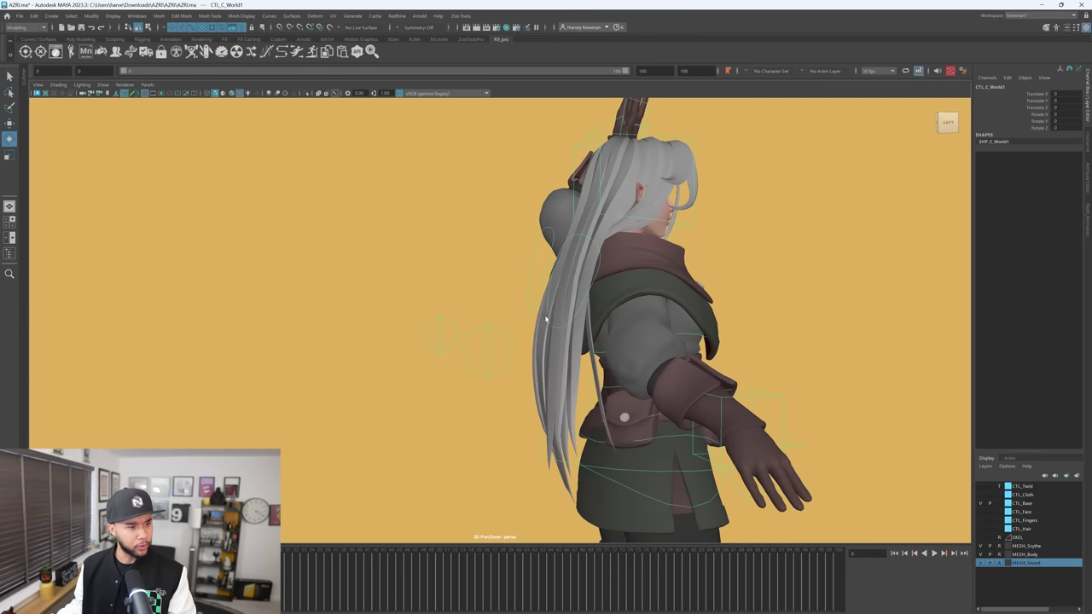
click(550, 321)
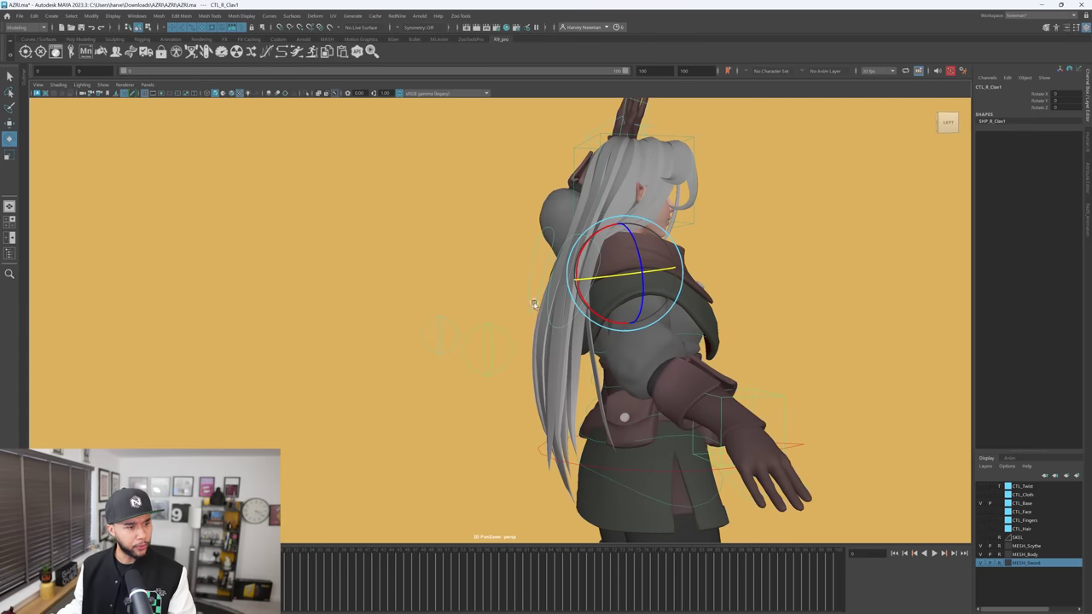
alt+drag(534, 301, 666, 337)
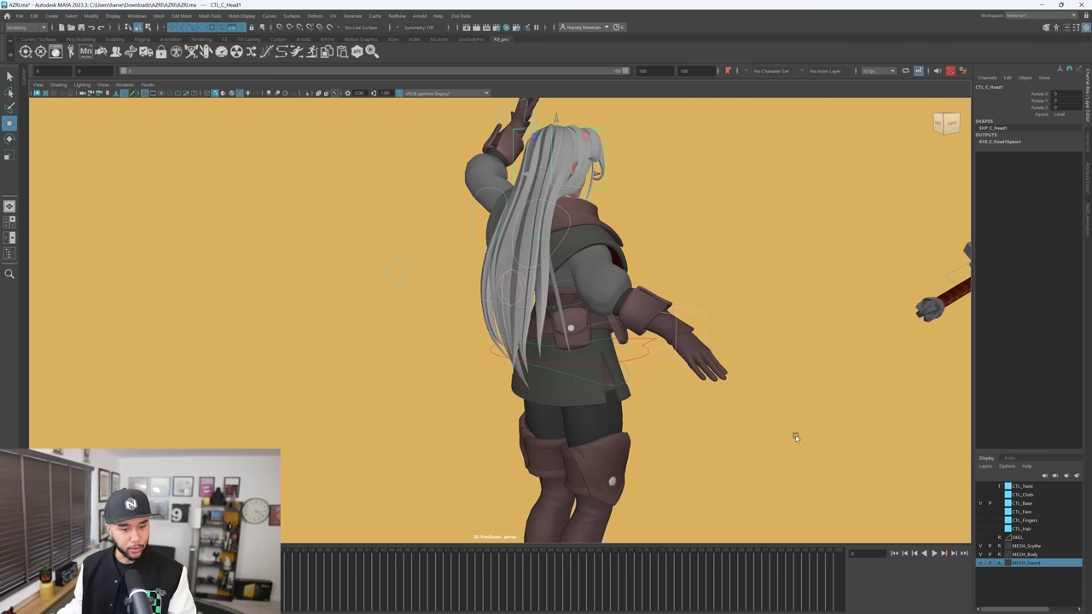
Turn on visibility of the CTL_Hair layer and clear the selection beside the long back hair
alt+middle_drag(774, 361, 777, 367)
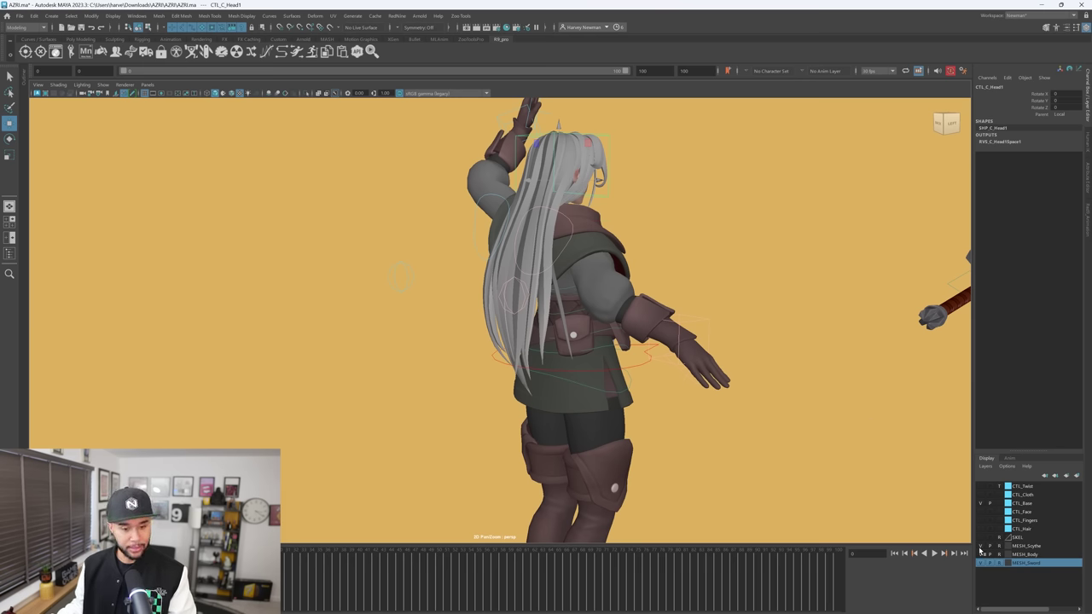
alt+middle_drag(724, 356, 773, 388)
scroll(772, 388, up, 5)
alt+drag(726, 336, 676, 336)
alt+drag(625, 394, 590, 327)
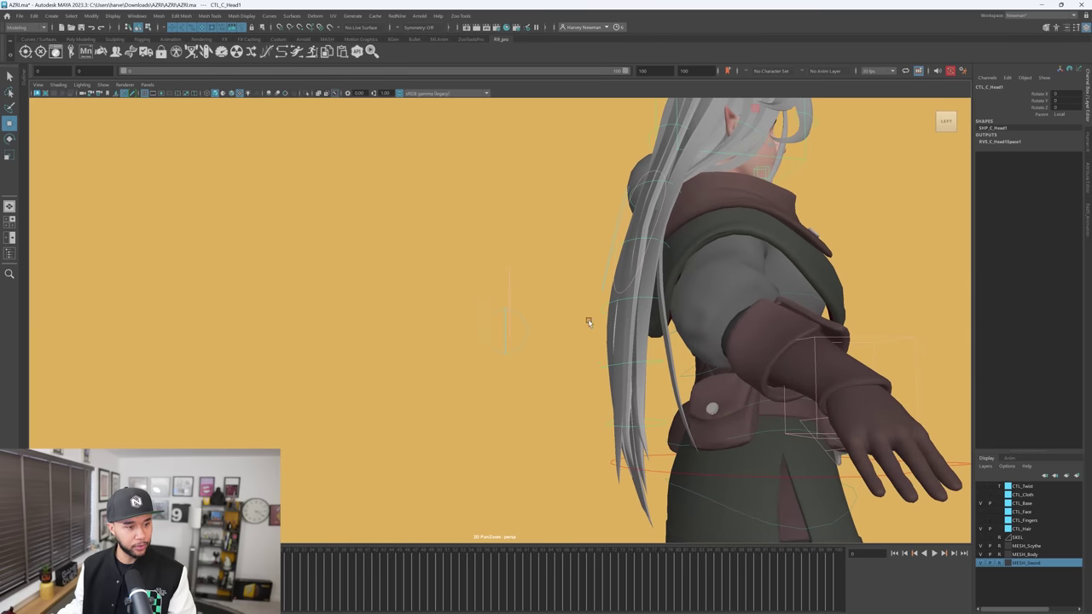
click(600, 313)
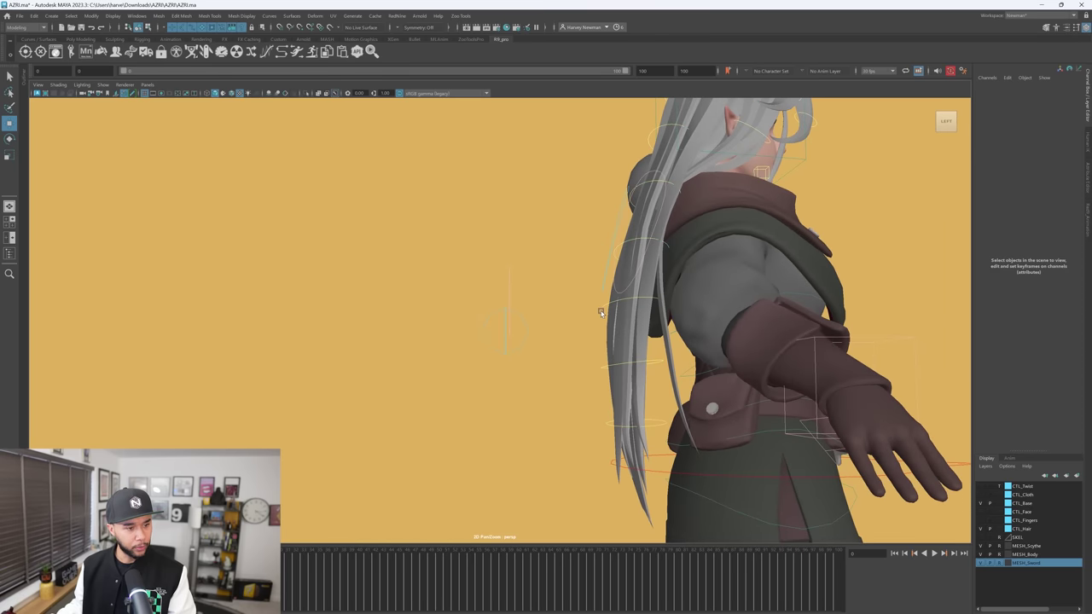
Try rotating the control near the tips of the long back hair, then undo it
click(637, 436)
key(e)
drag(592, 407, 602, 373)
key(ctrl+z)
Try rotating the controls along the upper part of the back hair, then undo the rotation
alt+drag(599, 304, 650, 299)
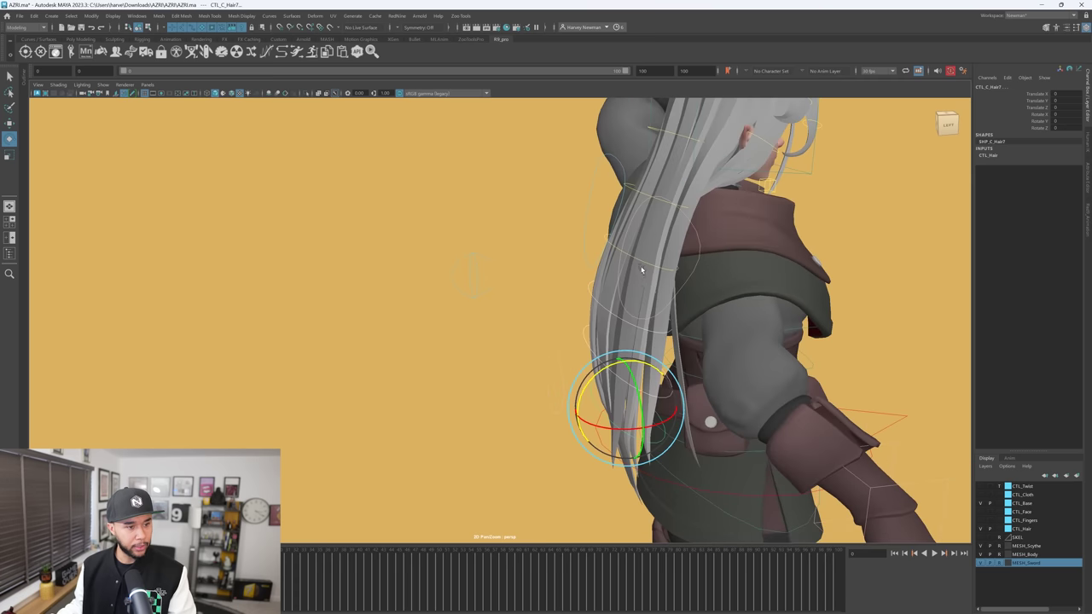
click(641, 260)
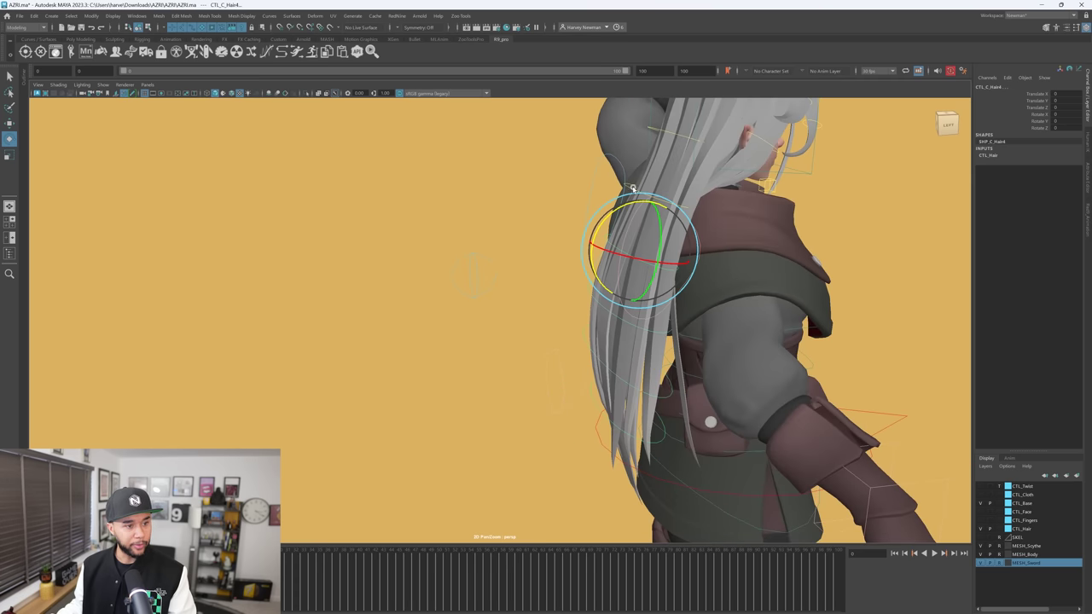
click(685, 133)
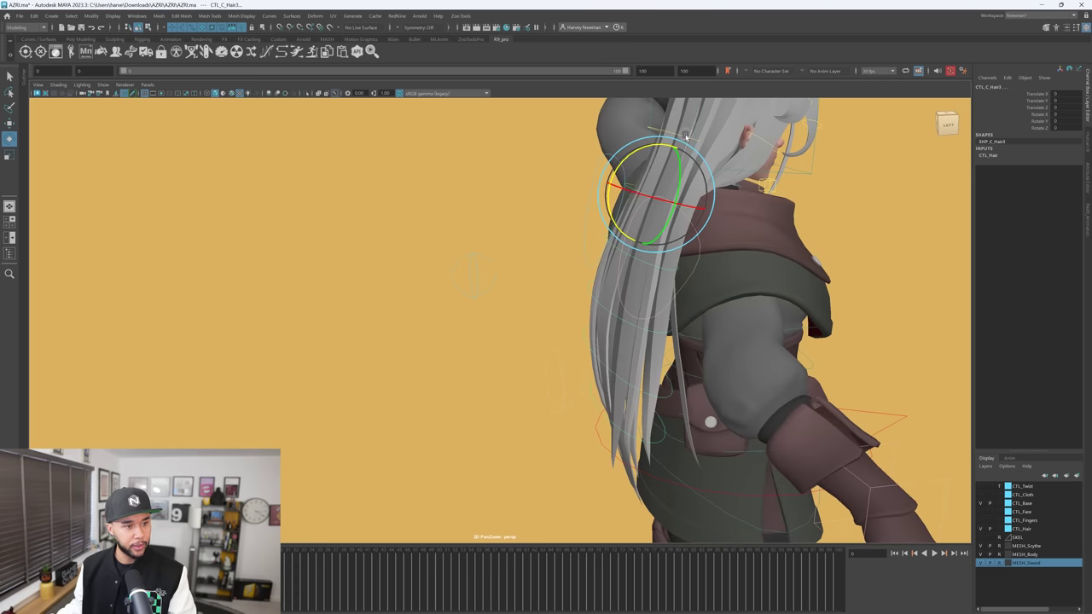
alt+drag(696, 151, 680, 169)
key(ctrl+z)
Try rotating the front hair controls on the character's right side of the face, then undo the change
alt+drag(887, 277, 792, 378)
alt+middle_drag(792, 378, 705, 329)
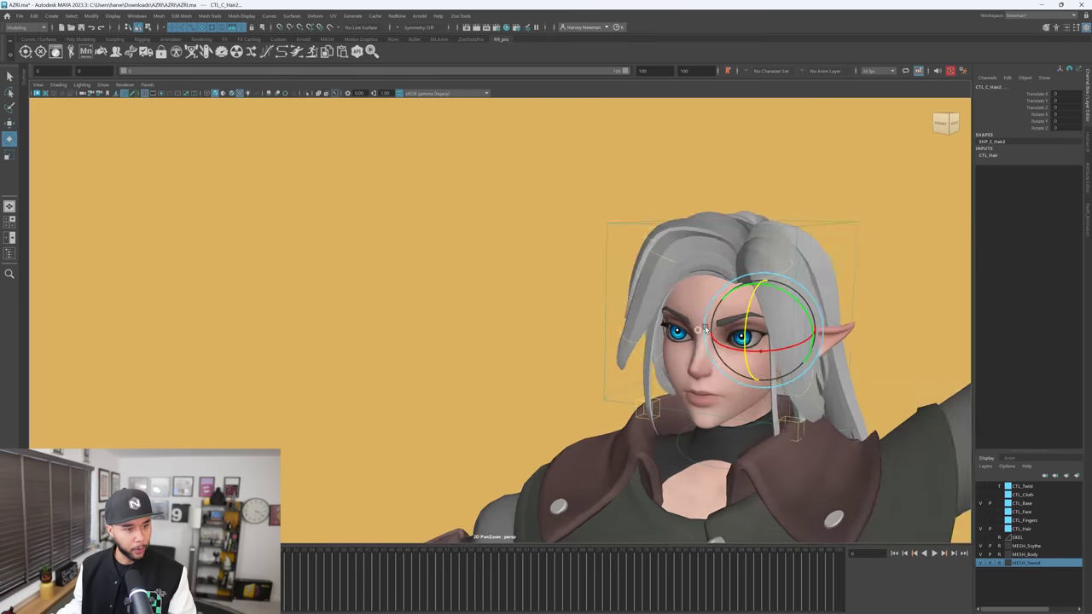
alt+drag(704, 329, 715, 261)
click(747, 205)
click(747, 205)
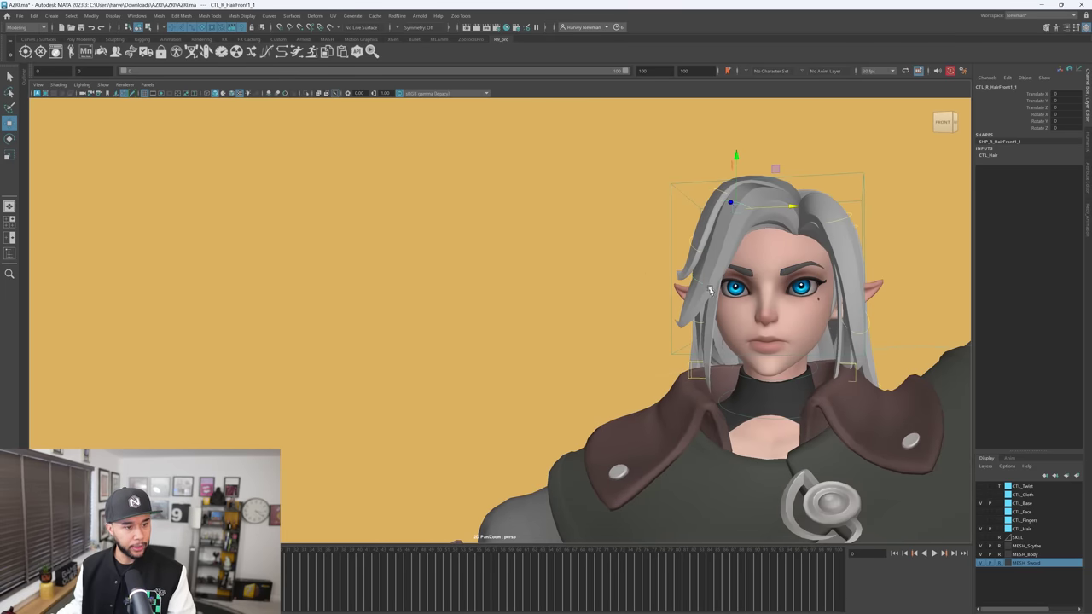
key(e)
alt+middle_drag(712, 289, 739, 315)
alt+drag(739, 315, 817, 343)
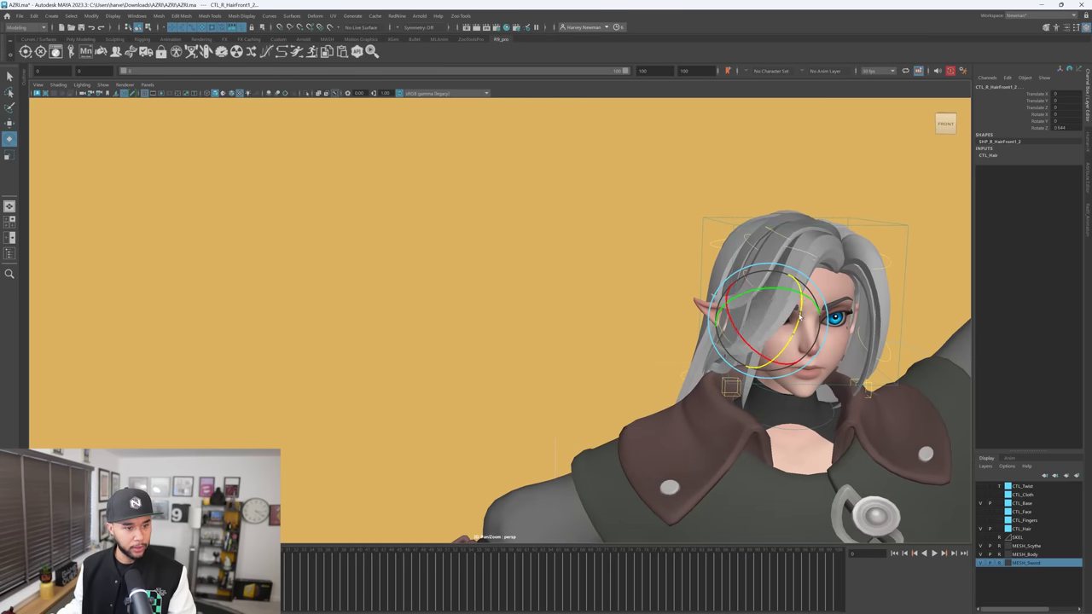
key(ctrl+z)
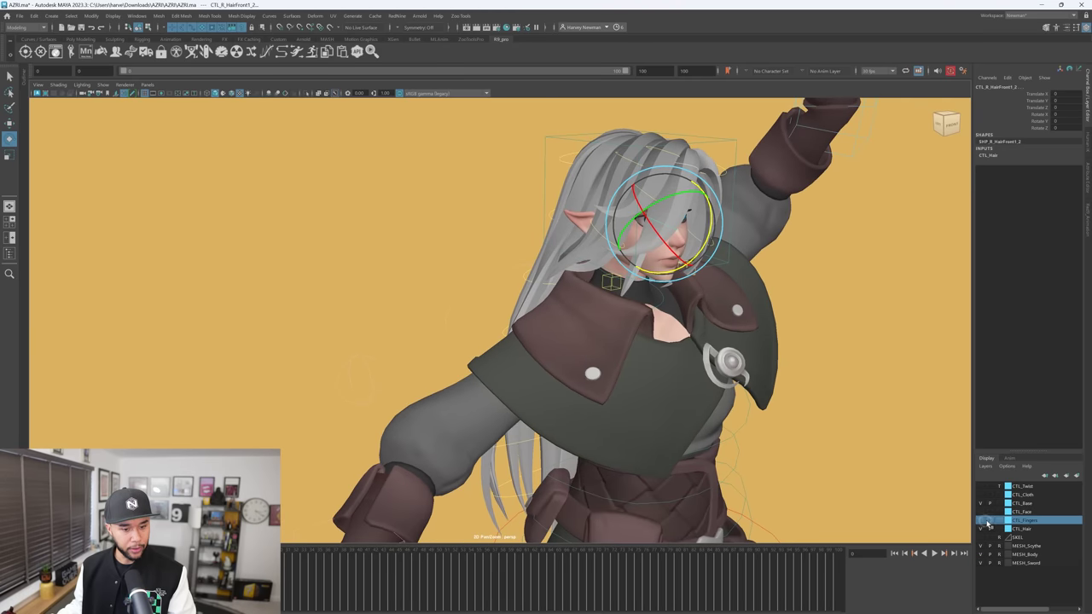
Turn on visibility of the CTL_Fingers layer and bring the raised left hand into view
click(984, 521)
alt+right_drag(947, 417, 709, 273)
alt+middle_drag(709, 273, 709, 335)
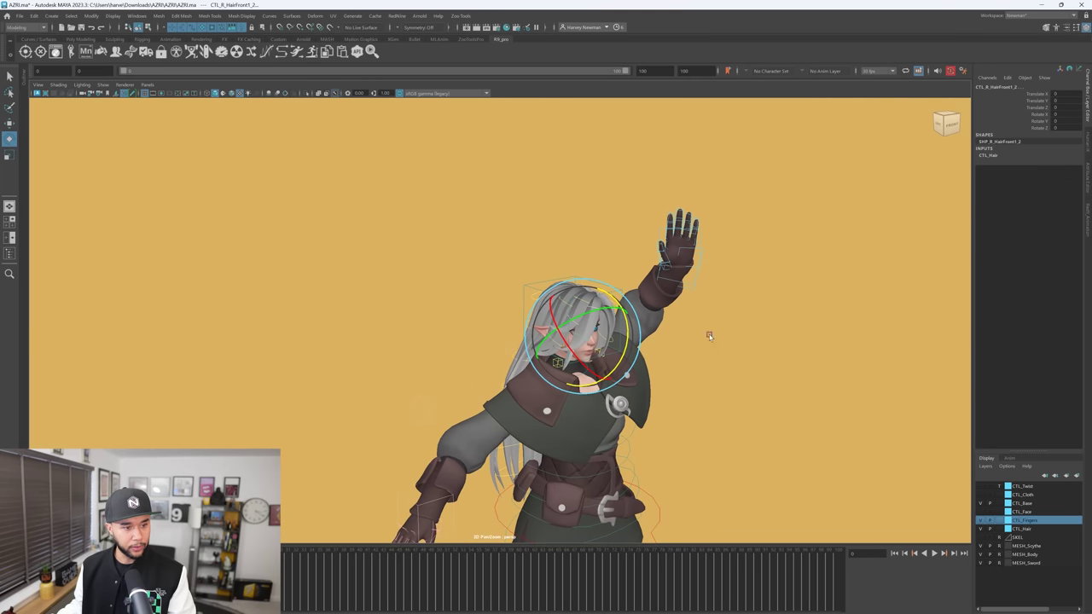
Reset the left hand IK control by setting all its translate and rotate values to 0, then frame the hand
click(688, 294)
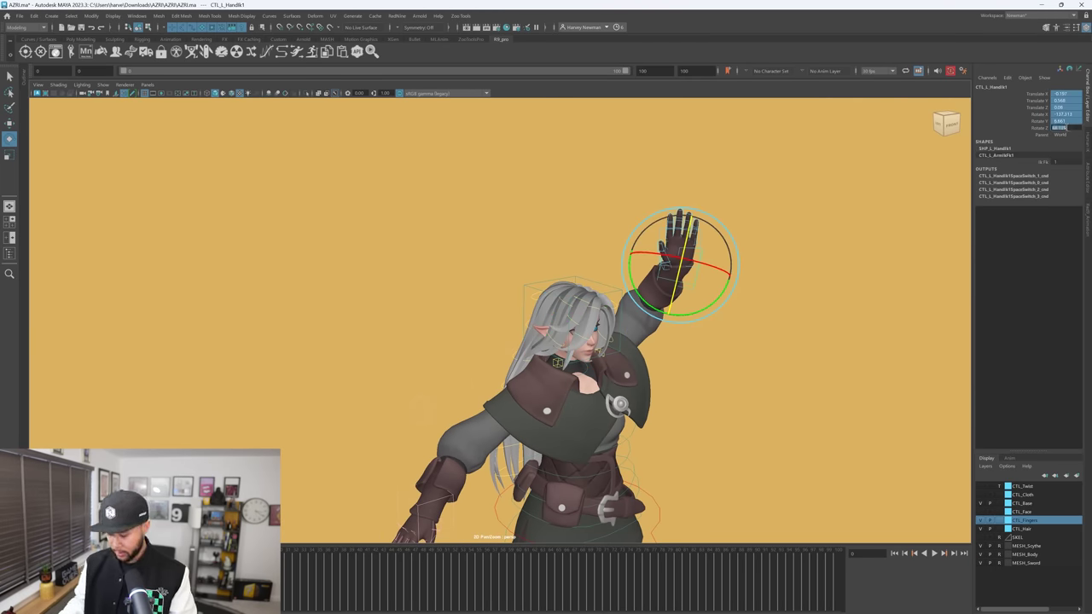
text(0)
key(Return)
alt+drag(728, 370, 513, 278)
key(f)
scroll(452, 201, down, 10)
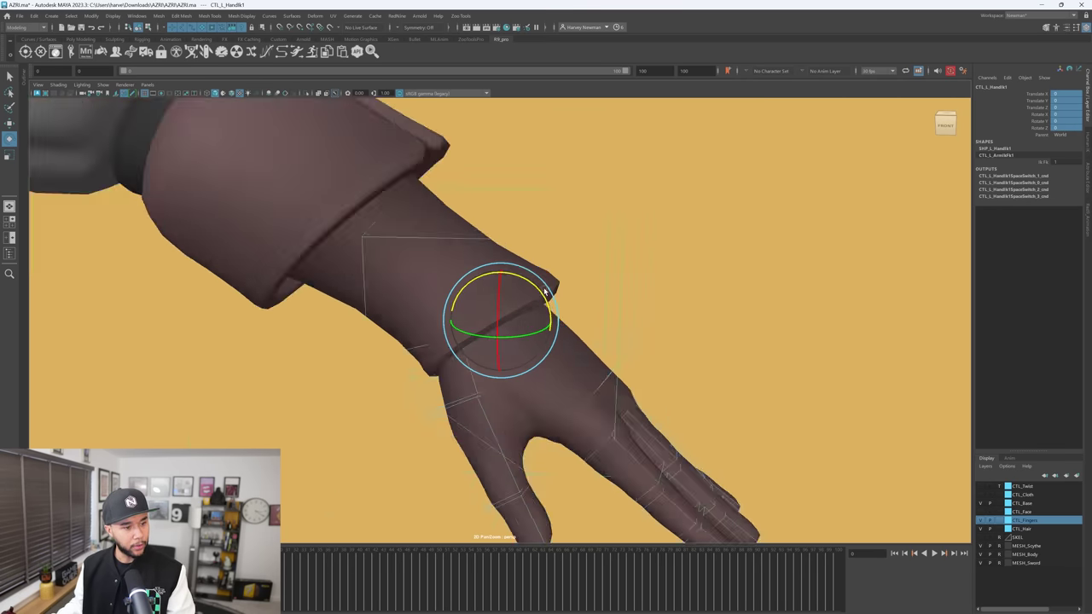
Try rotating the left index finger's base control CTL_L_Index1 from several view angles, undoing each rotation
alt+drag(542, 292, 512, 337)
scroll(503, 359, up, 3)
alt+drag(499, 374, 401, 372)
scroll(539, 390, up, 5)
alt+drag(461, 388, 554, 380)
alt+middle_drag(553, 380, 507, 340)
alt+drag(581, 342, 581, 339)
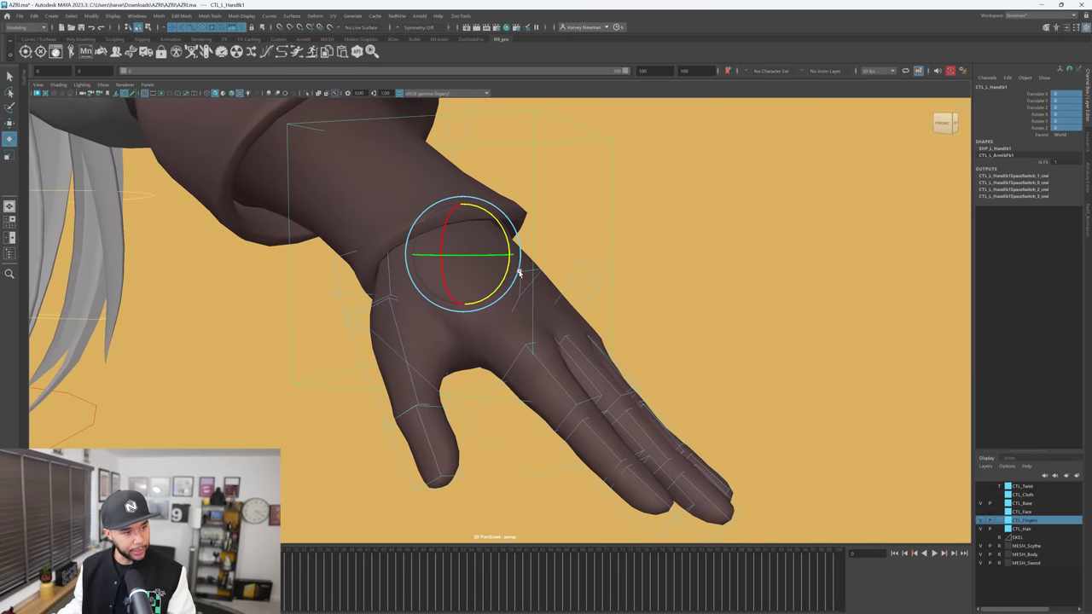
click(524, 277)
click(522, 270)
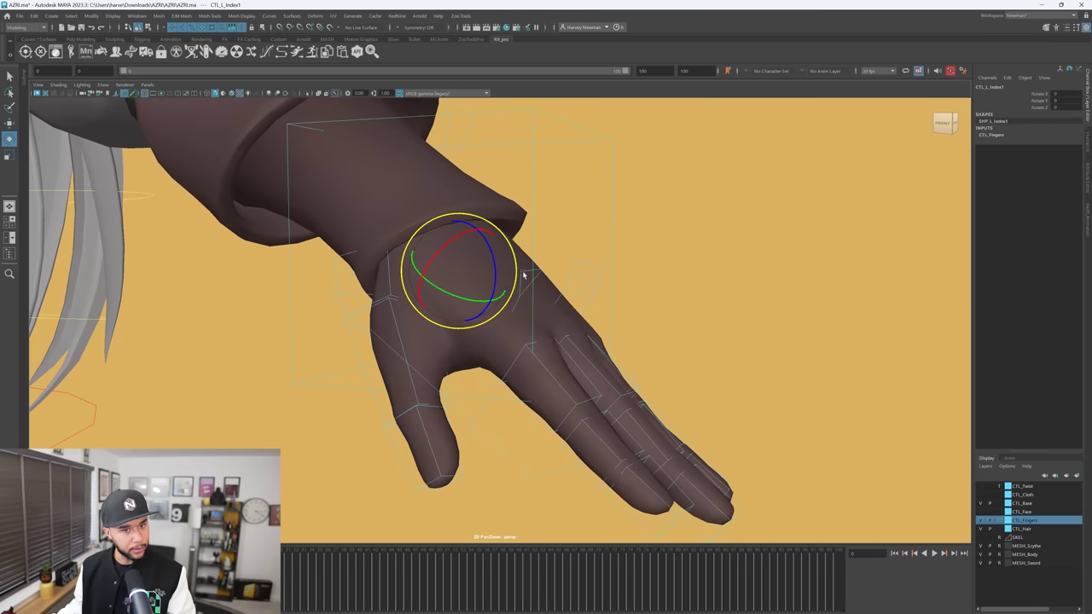
alt+drag(605, 463, 962, 198)
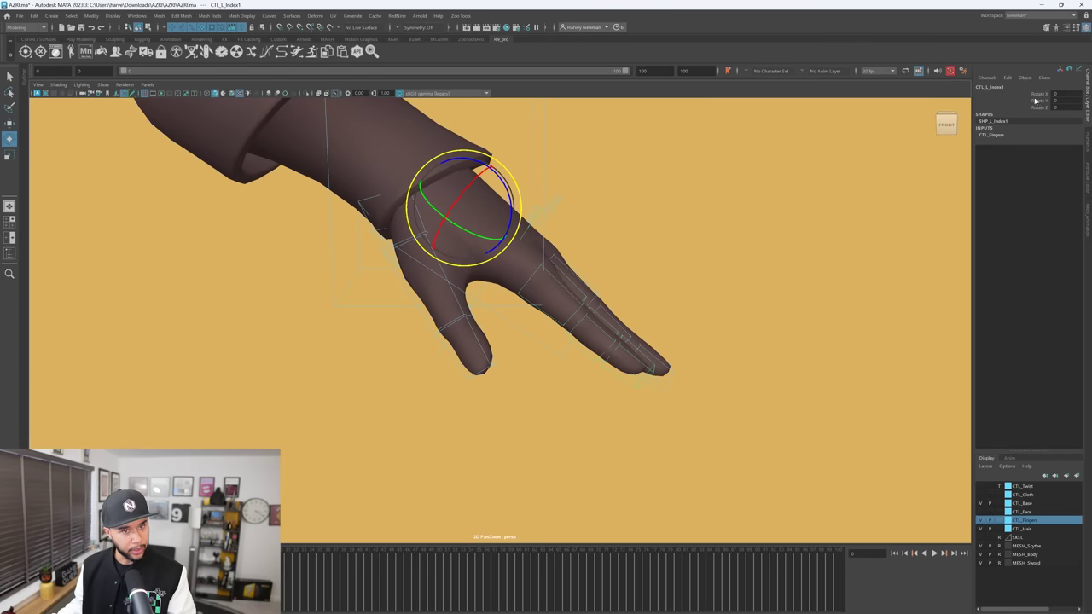
mouse_move(760, 266)
middle_down()
mouse_move(770, 265)
mouse_move(745, 276)
middle_up()
key(ctrl+z)
alt+drag(703, 286, 677, 292)
middle_drag(677, 292, 673, 292)
key(ctrl+z)
drag(477, 232, 487, 249)
key(ctrl+z)
Select the left index finger's joint controls together, try rotating them to curl the finger, then undo the rotation
key(w)
scroll(499, 305, up, 6)
scroll(524, 305, down, 7)
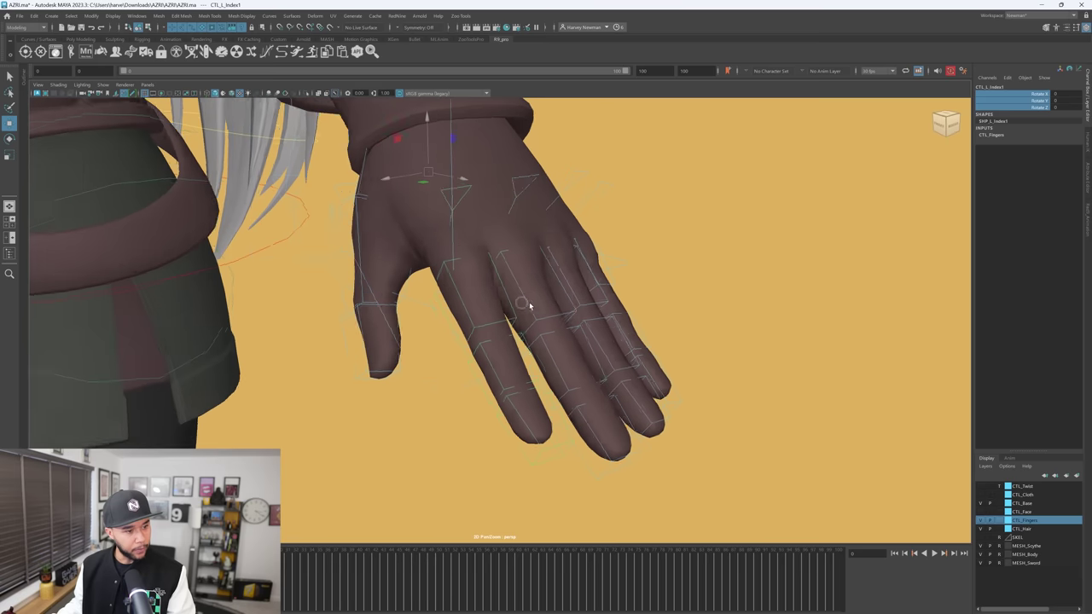
click(528, 314)
click(532, 327)
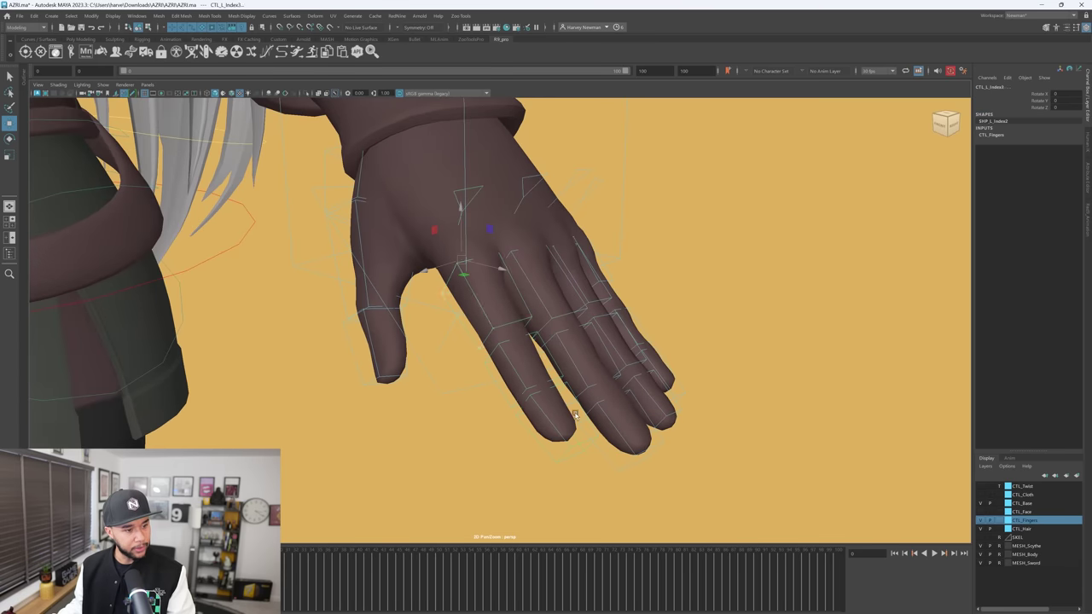
key(e)
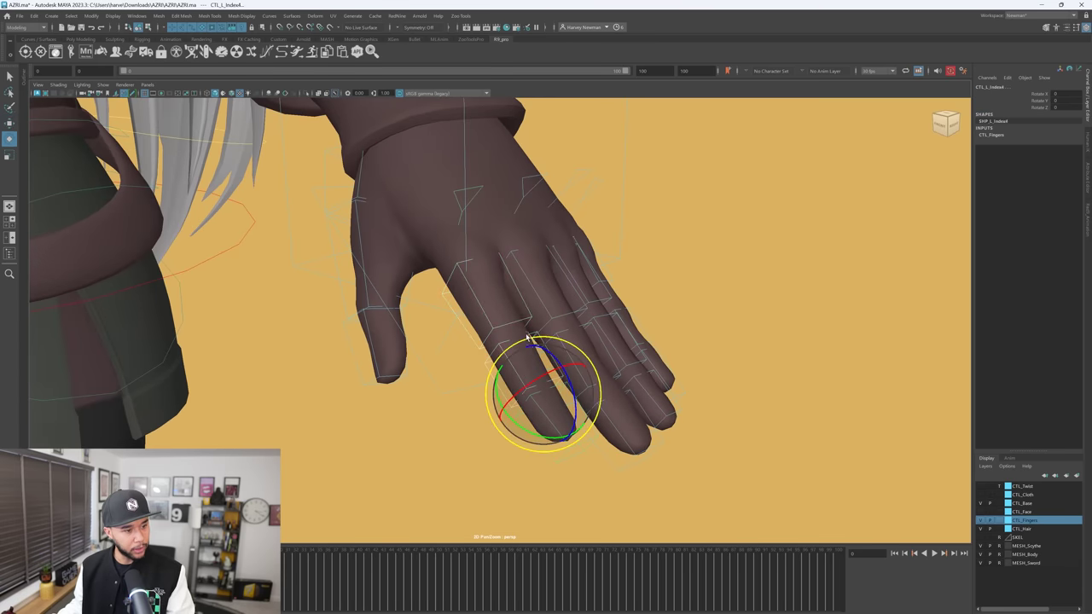
drag(551, 356, 533, 384)
key(ctrl+z)
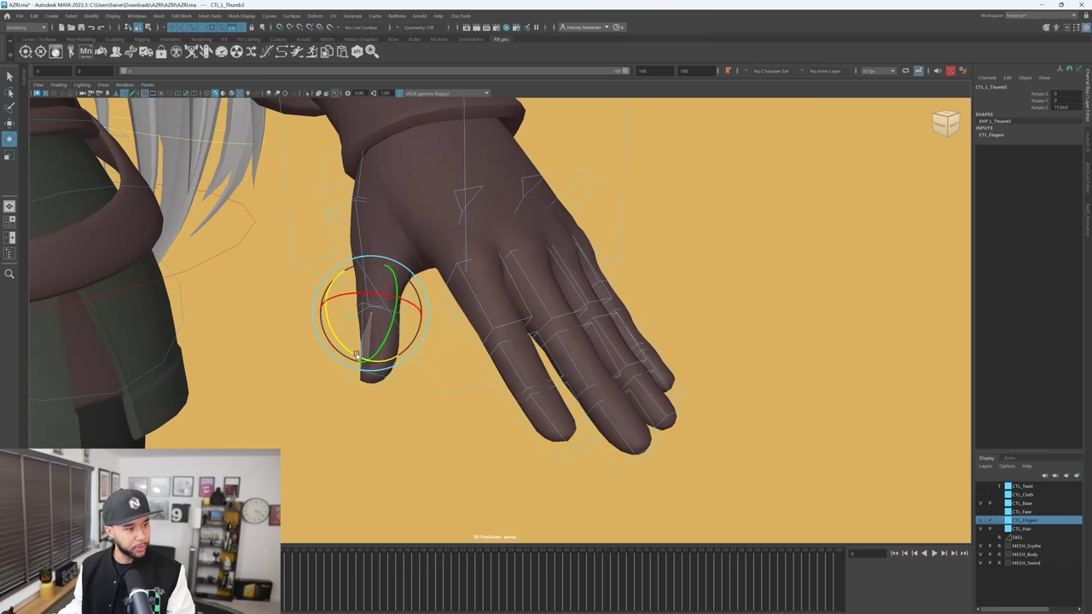
Try rotating the left thumb and pinky controls, then undo the rotations
alt+drag(453, 340, 583, 300)
key(ctrl+z)
alt+middle_drag(617, 295, 780, 263)
scroll(780, 263, down, 4)
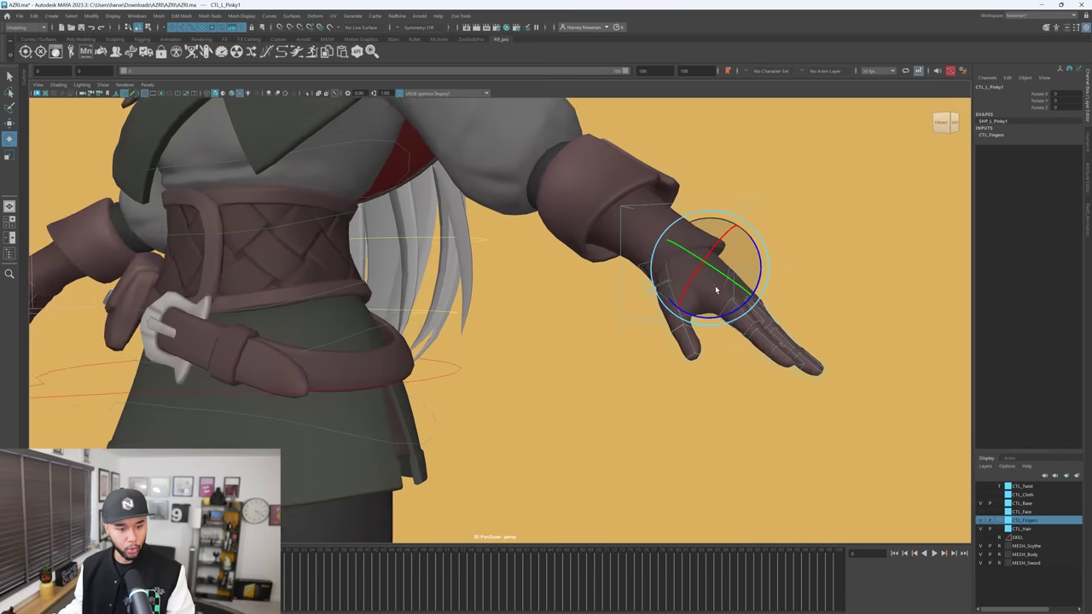
Turn on visibility of the CTL_Face layer and bring the character's eyes into view
alt+drag(478, 252, 555, 254)
alt+middle_drag(555, 254, 716, 408)
alt+drag(716, 407, 816, 418)
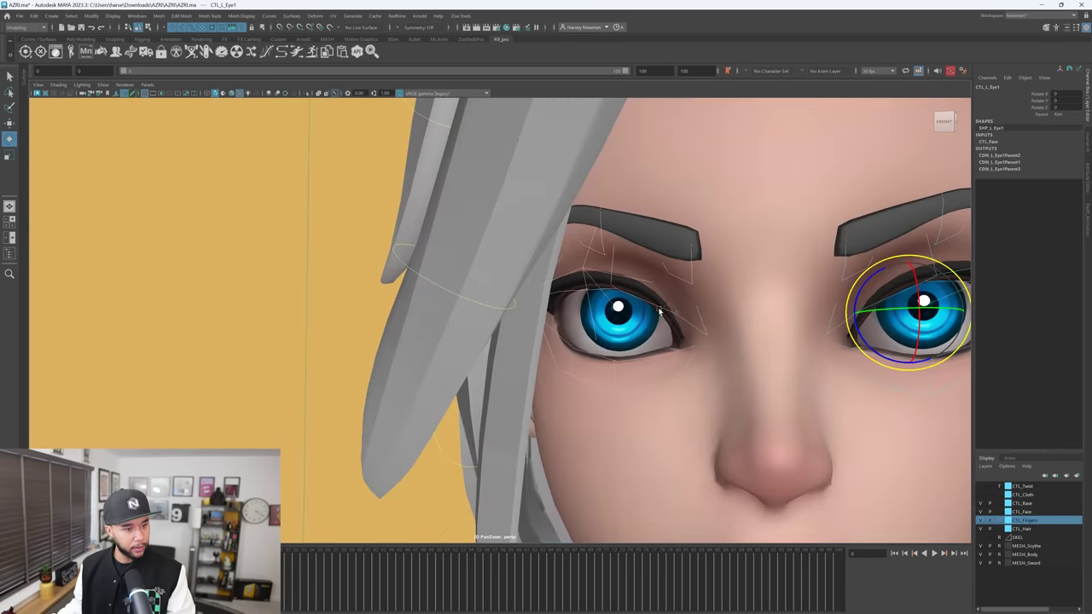
Try rotating the left upper and lower eyelid controls, then undo the rotations
alt+drag(597, 324, 620, 309)
click(567, 285)
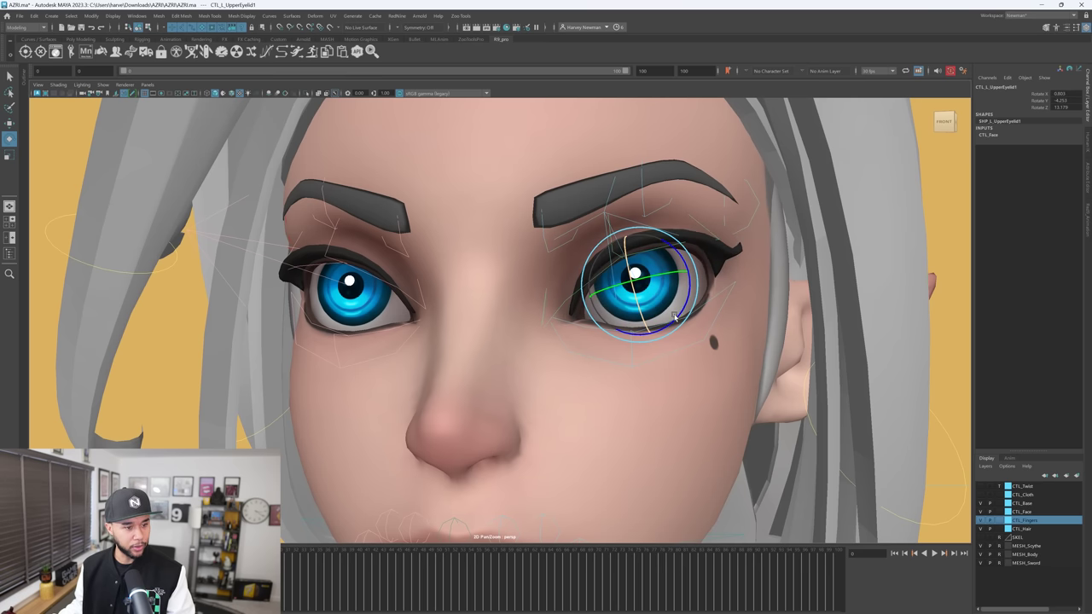
click(663, 319)
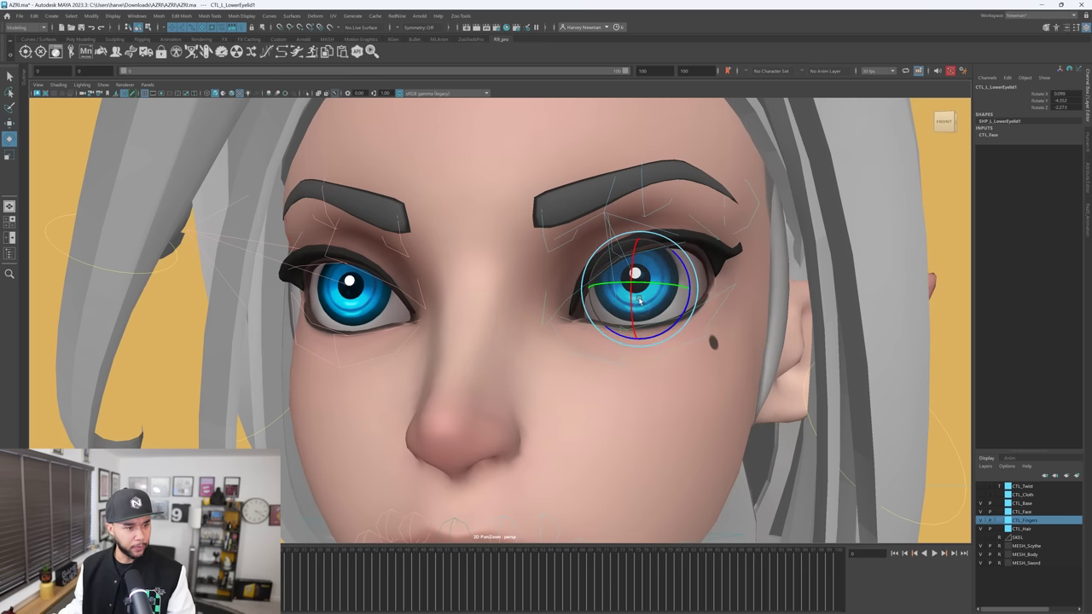
key(ctrl+z)
key(ctrl+z)
key(ctrl+z)
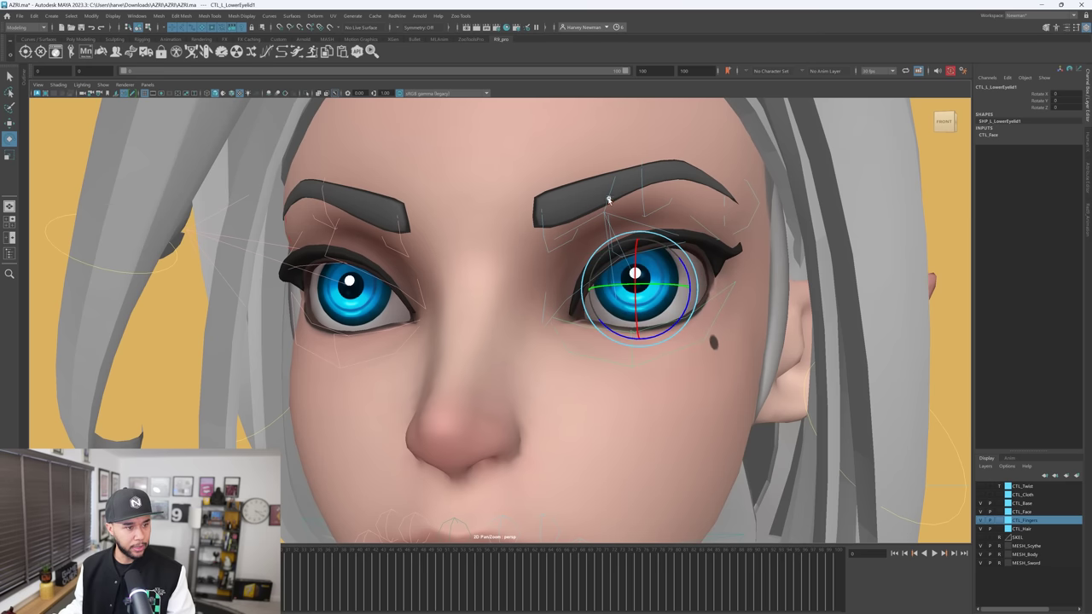
Select the left eye control CTL_L_Eye1 and try rotating the eye
click(608, 200)
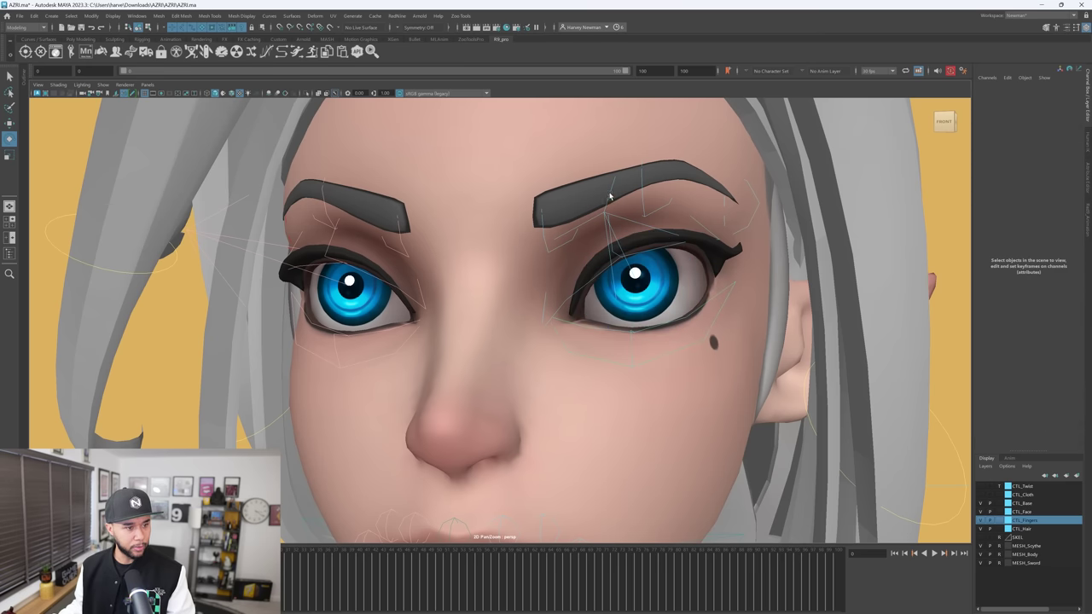
click(602, 203)
mouse_move(645, 273)
mouse_down()
mouse_move(646, 307)
mouse_move(640, 256)
mouse_up()
key(ctrl+z)
Try moving the left middle and outer brow controls, then undo the changes
click(558, 247)
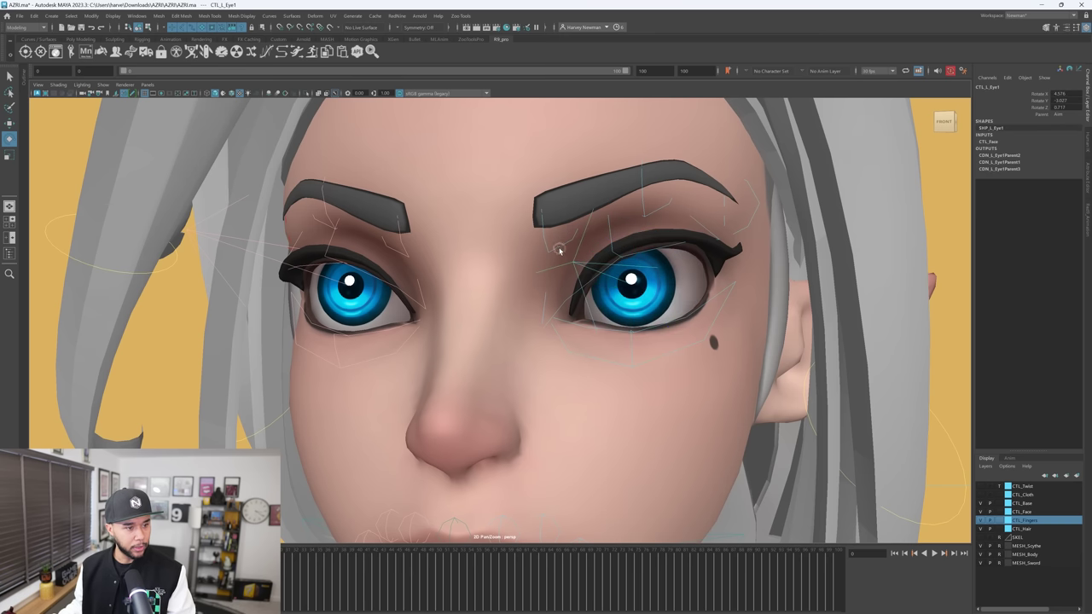
click(579, 243)
click(648, 215)
key(w)
drag(644, 179, 626, 208)
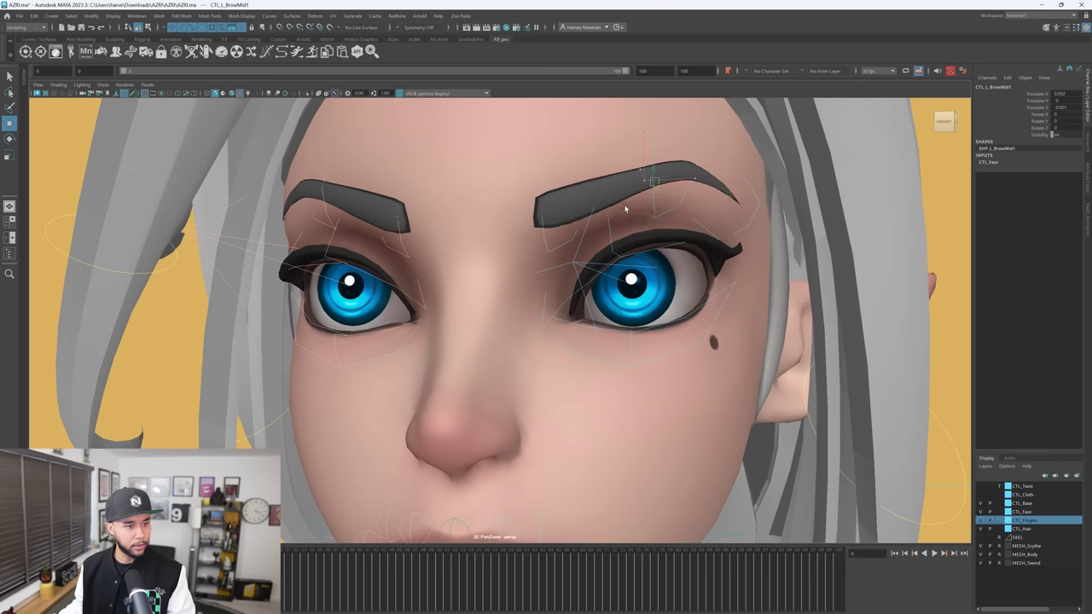
click(744, 229)
click(747, 229)
drag(742, 220, 729, 200)
key(ctrl+z)
Try rotating the jaw control CTL_C_Jaw1, then undo the rotation
alt+drag(649, 281, 683, 260)
alt+middle_drag(564, 410, 543, 297)
alt+drag(544, 298, 572, 312)
alt+middle_drag(573, 312, 575, 223)
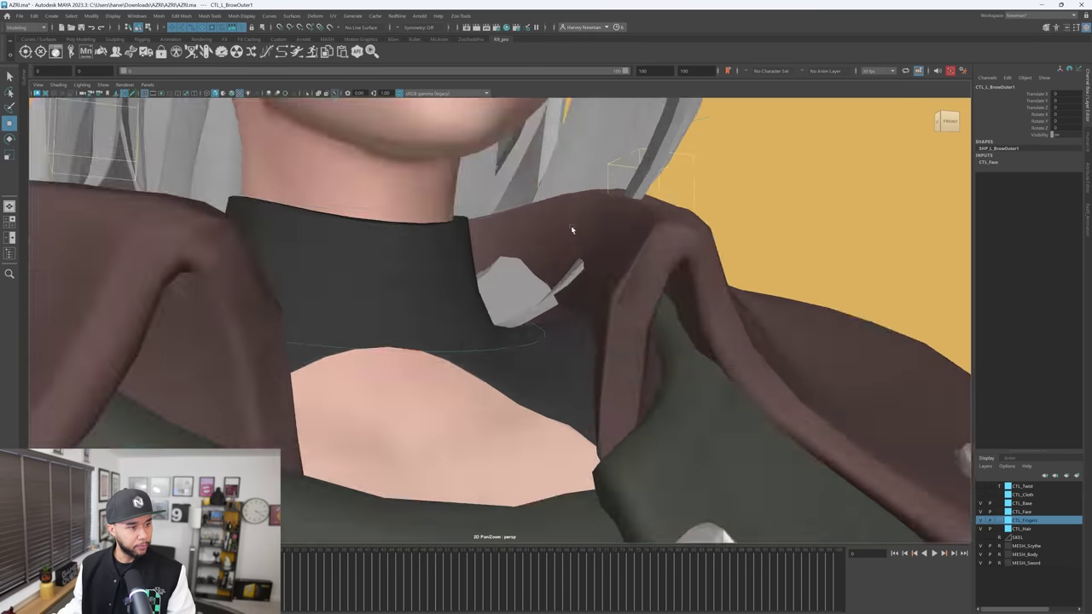
alt+right_drag(575, 223, 521, 263)
alt+drag(521, 263, 465, 259)
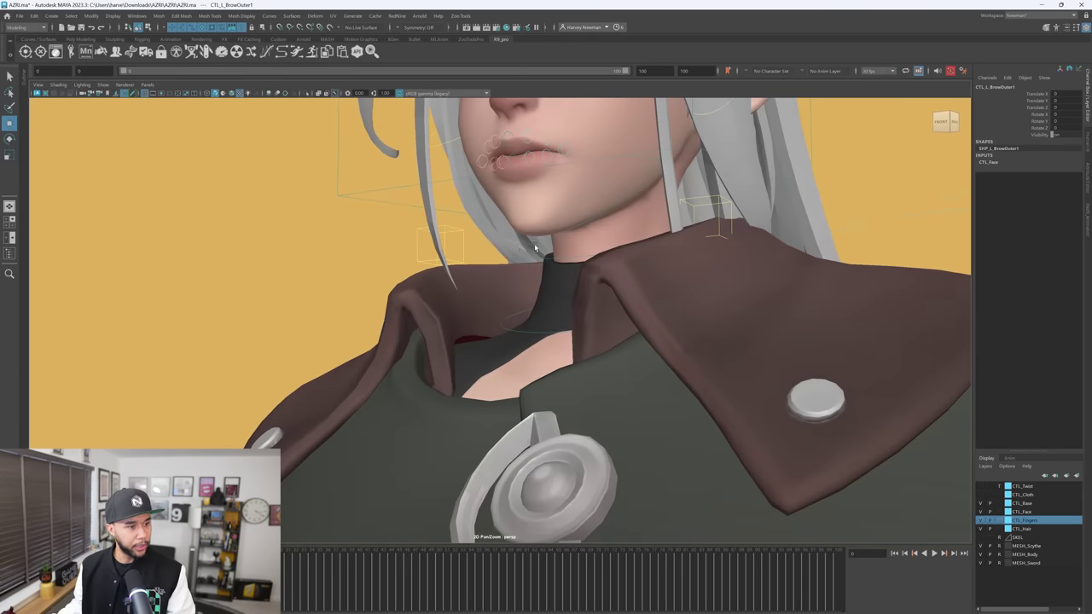
click(535, 245)
key(e)
alt+drag(529, 246, 541, 245)
alt+middle_drag(541, 249, 603, 446)
mouse_move(593, 273)
mouse_down()
mouse_move(590, 292)
mouse_move(587, 278)
mouse_up()
key(ctrl+z)
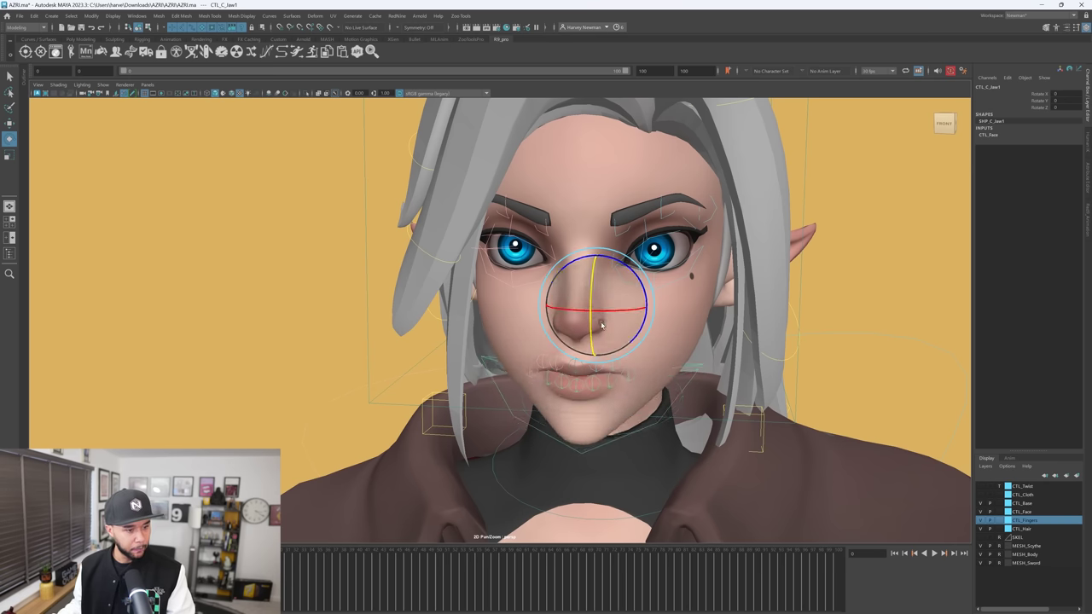
Try moving the left upper mouth control CTL_L_MouthUpper1, then undo the move
scroll(605, 320, up, 6)
key(f)
alt+middle_drag(577, 297, 659, 440)
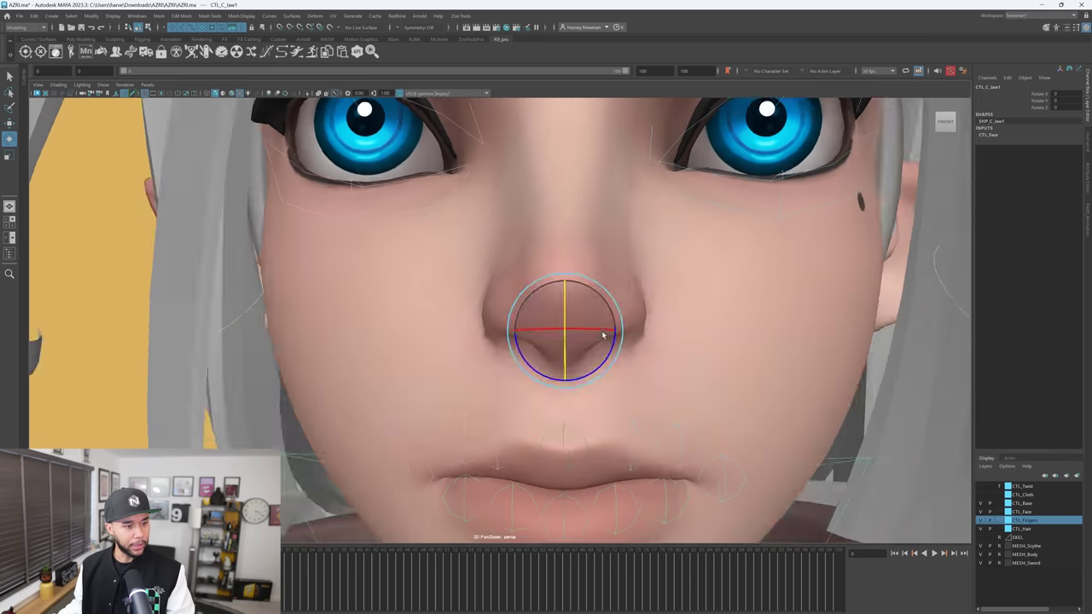
click(660, 440)
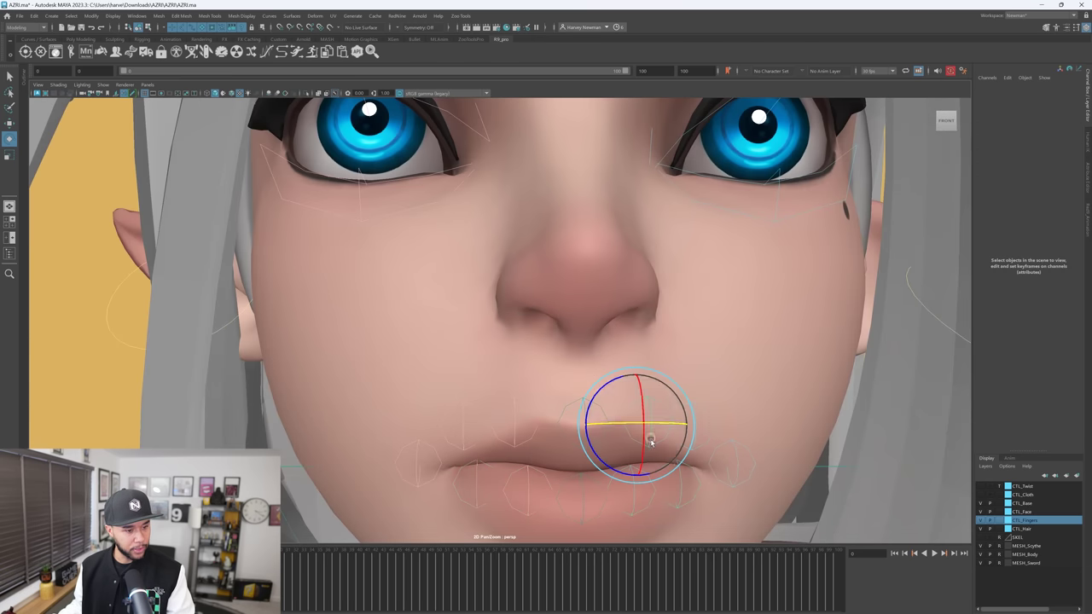
click(650, 440)
key(w)
mouse_move(639, 423)
mouse_down()
mouse_move(622, 383)
mouse_move(643, 400)
mouse_move(633, 438)
mouse_up()
key(ctrl+z)
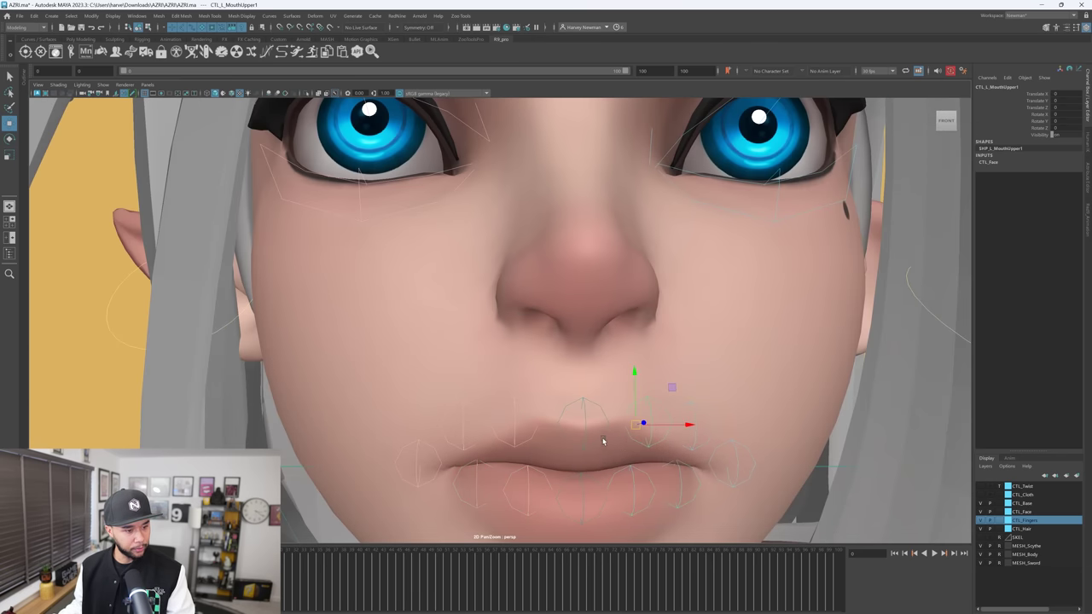
Try moving the upper lip controls on the character's right side of the mouth, undoing each move
drag(514, 387, 509, 375)
key(ctrl+z)
click(469, 448)
drag(470, 433, 457, 394)
key(ctrl+z)
Try adjusting the left side hair control CTL_L_HairSide1_1, then undo the change
scroll(546, 367, down, 6)
alt+drag(562, 364, 600, 382)
click(610, 335)
mouse_move(643, 340)
alt+mouse_down()
mouse_move(626, 341)
mouse_move(633, 372)
mouse_move(630, 339)
alt+mouse_up()
key(ctrl+z)
Turn on visibility of the CTL_Cloth layer and bring the whole character with its cloth controls into view
click(980, 496)
alt+right_drag(798, 468, 763, 468)
alt+middle_drag(763, 469, 773, 389)
mouse_move(773, 389)
alt+mouse_down()
mouse_move(858, 387)
mouse_move(784, 378)
alt+mouse_up()
scroll(783, 380, down, 5)
alt+middle_drag(783, 383, 785, 338)
alt+drag(784, 338, 748, 314)
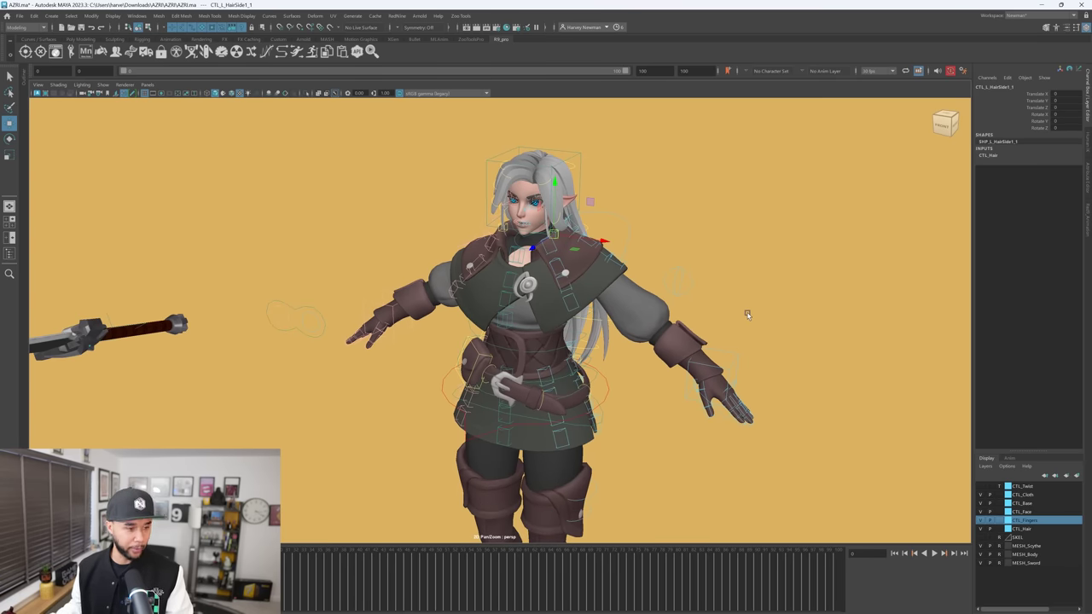
alt+drag(789, 310, 606, 233)
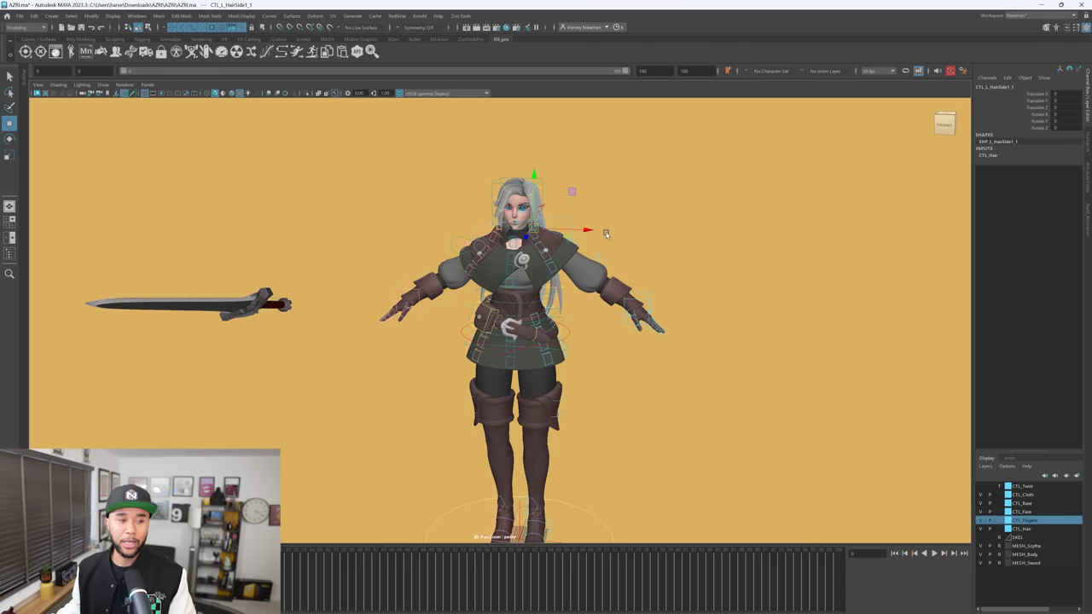
alt+drag(610, 312, 595, 280)
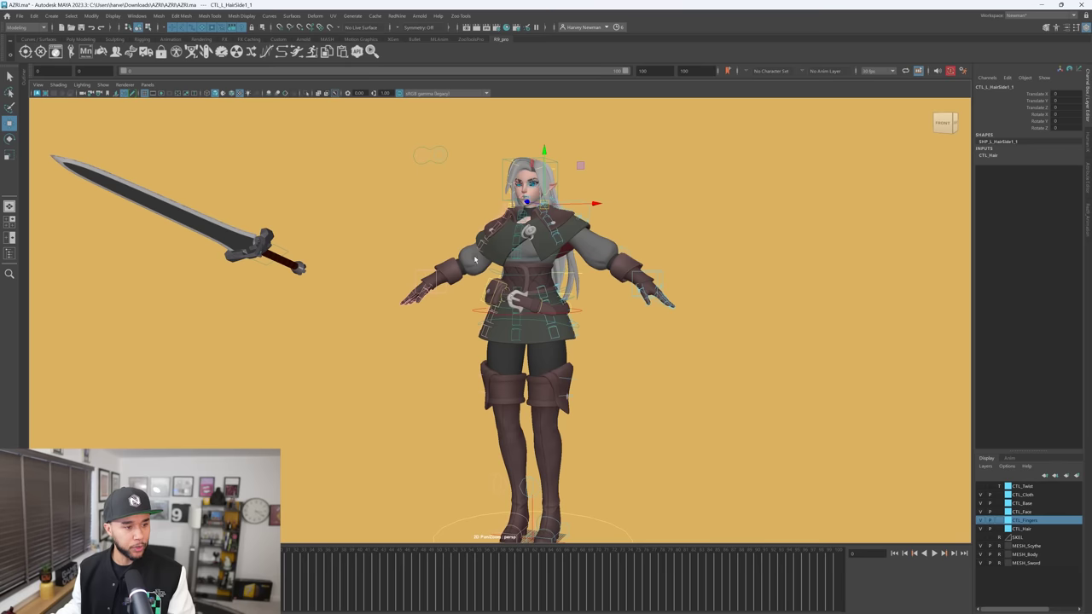
Try rotating the left front poncho control CTL_L_PonchoFront_4, then restore it
alt+drag(614, 324, 649, 312)
alt+right_drag(649, 312, 690, 279)
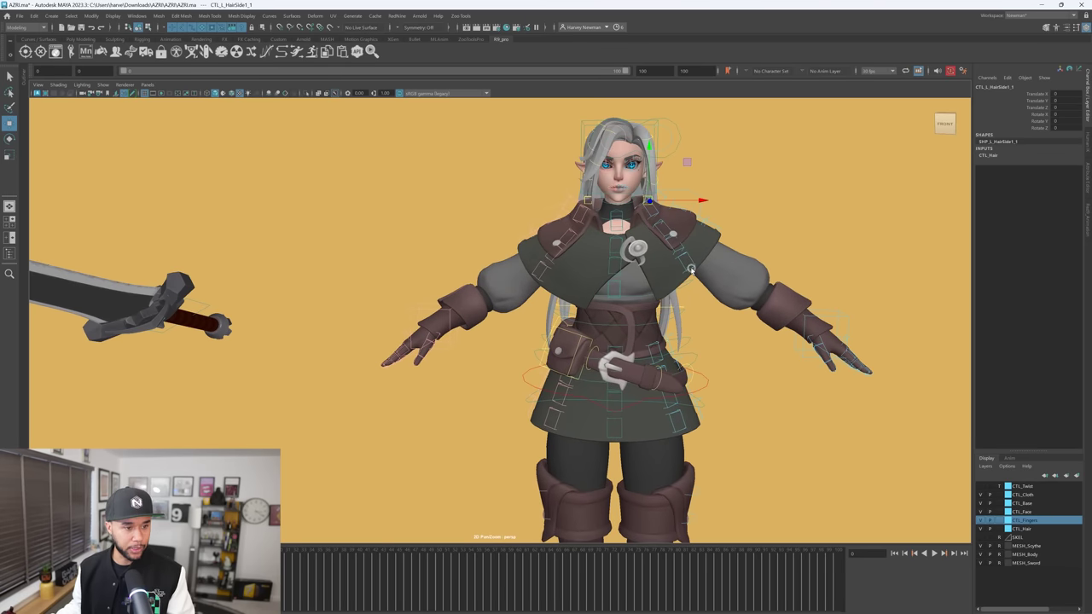
click(691, 269)
key(e)
drag(708, 263, 718, 277)
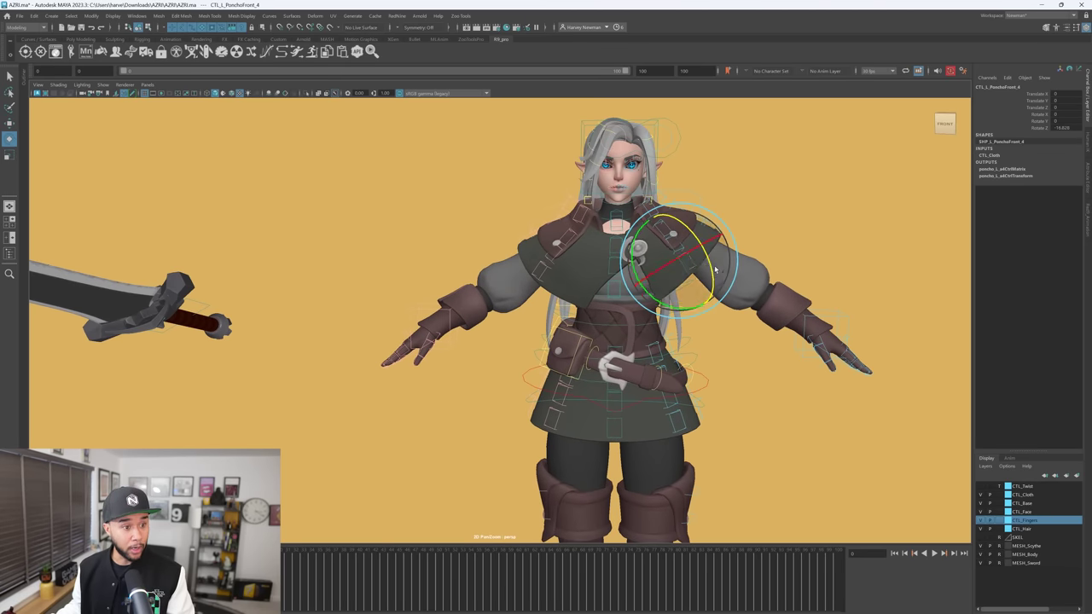
key(w)
Select several left front poncho controls, try rotating them together, then undo the rotation
click(667, 237)
click(669, 241)
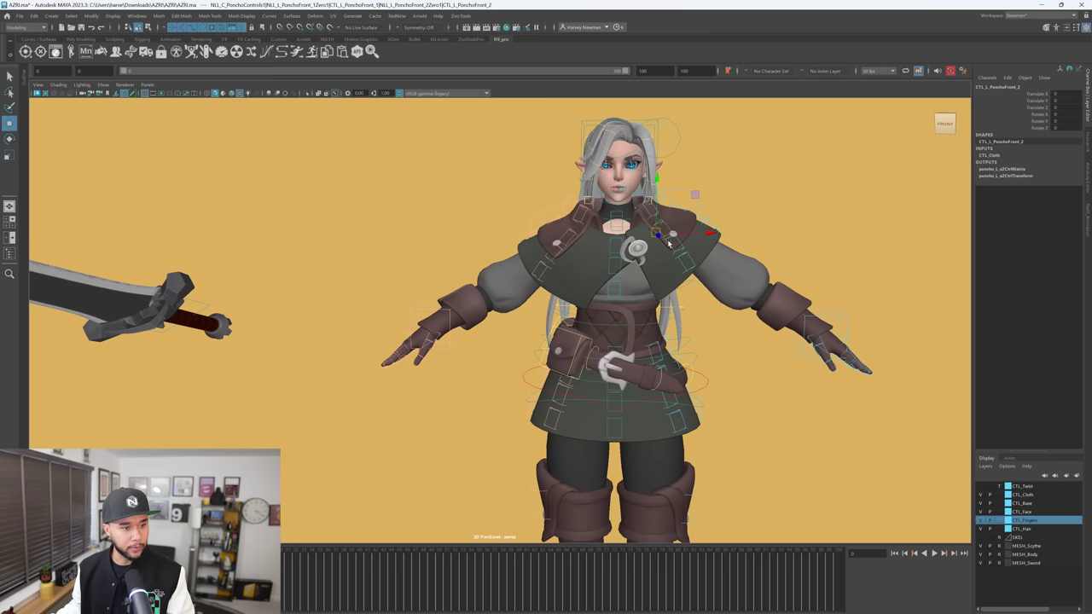
click(685, 272)
key(e)
drag(700, 268, 682, 205)
key(ctrl+z)
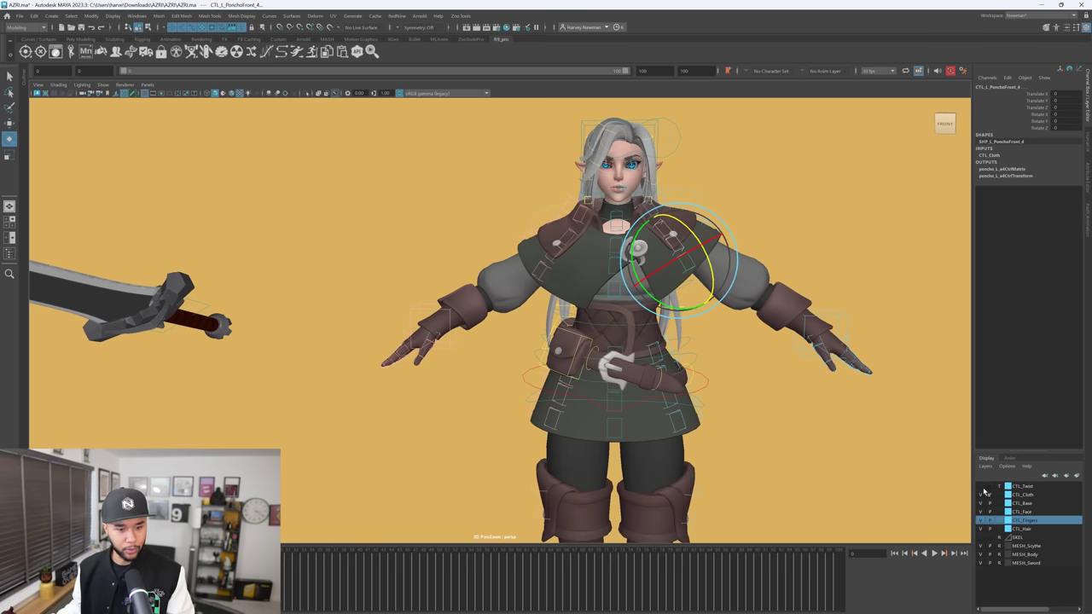
Turn on visibility of the CTL_Twist layer, take it out of template mode, and review the limb twist controls
alt+middle_drag(858, 370, 800, 391)
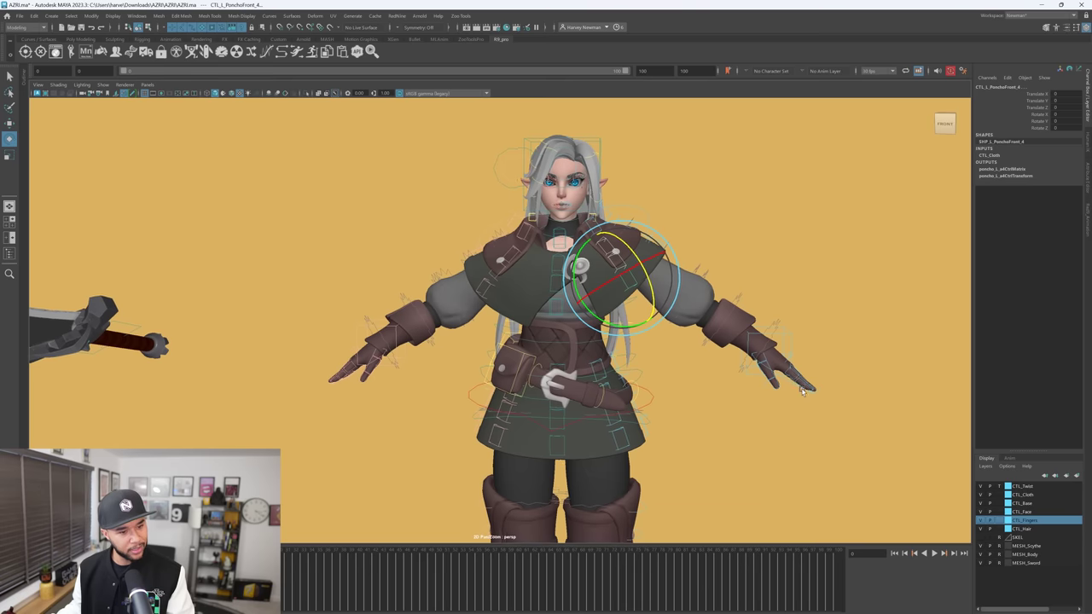
alt+right_drag(800, 391, 856, 343)
click(856, 340)
alt+middle_drag(574, 322, 577, 313)
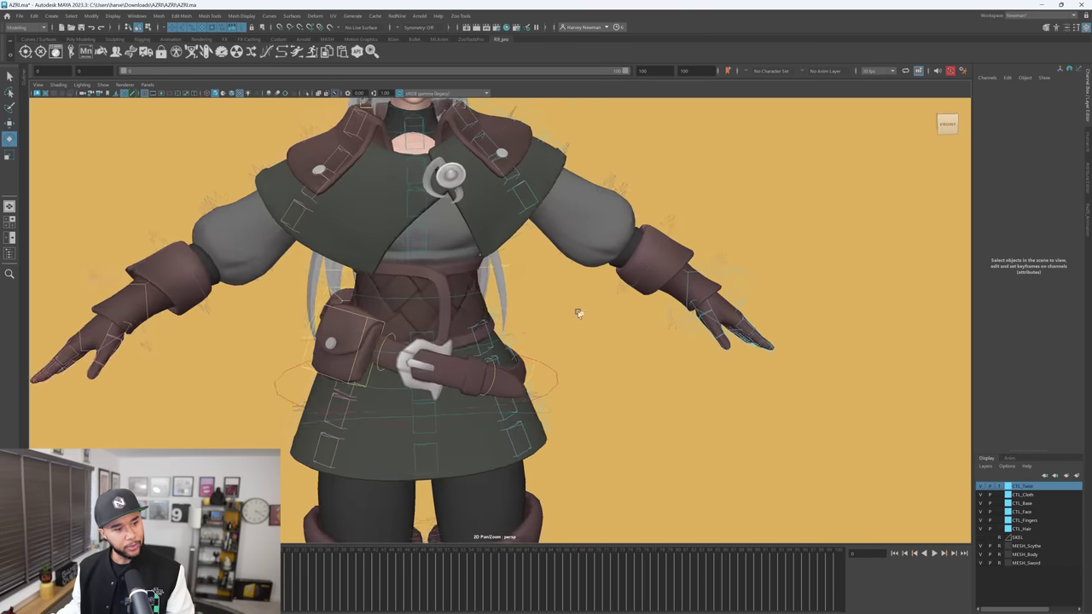
alt+drag(578, 313, 545, 324)
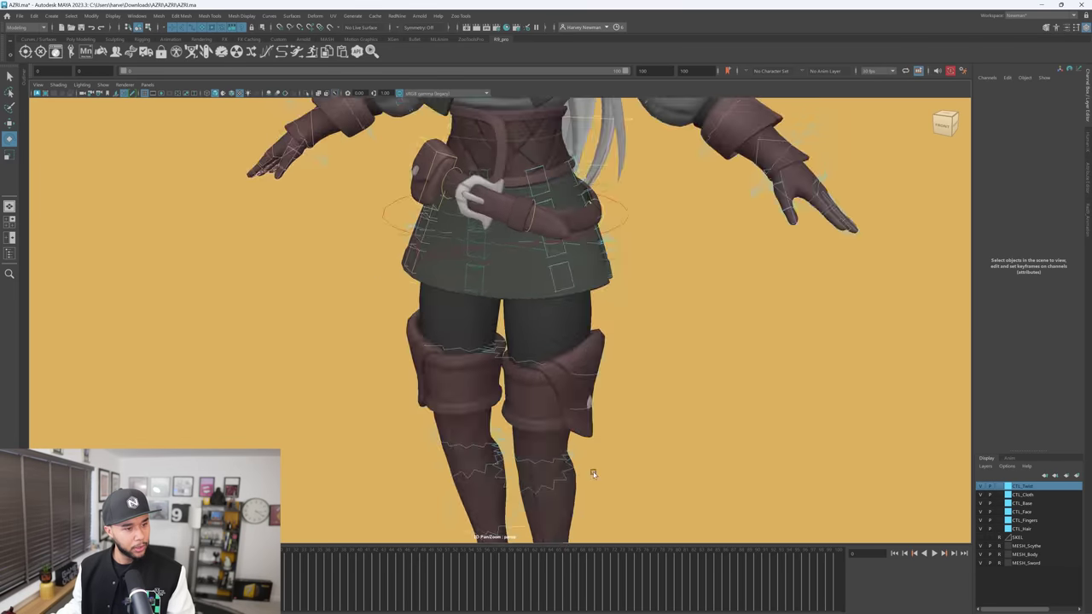
alt+middle_drag(592, 470, 598, 529)
alt+right_drag(615, 384, 656, 366)
alt+drag(656, 366, 770, 365)
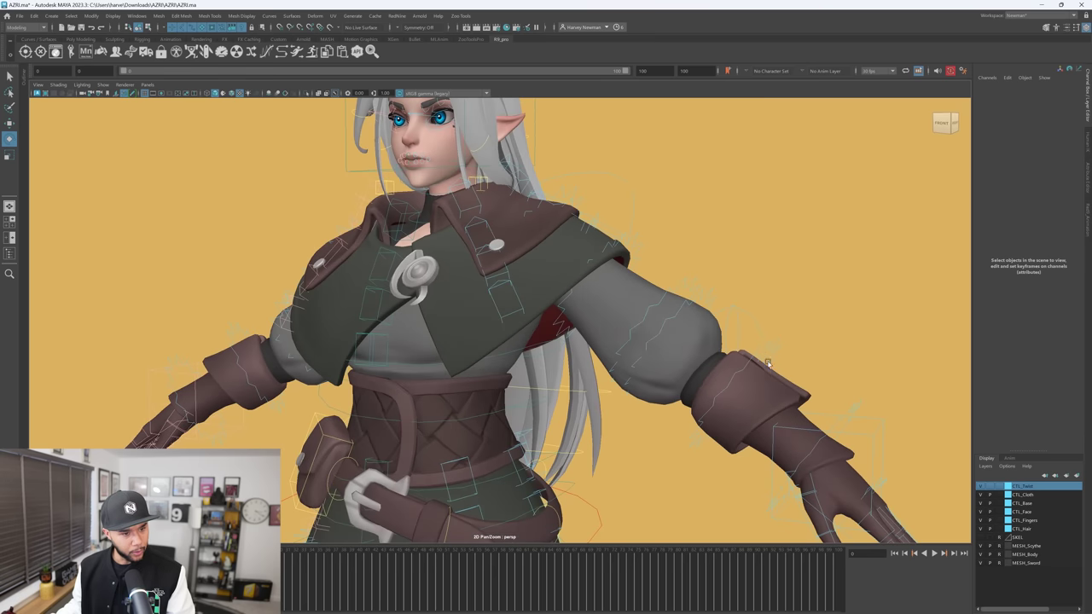
Try rotating a twist control on the left upper arm, then undo the rotation
click(758, 357)
click(670, 322)
drag(665, 314, 648, 312)
key(ctrl+z)
Select several twist controls on the left upper arm and try moving them together
key(w)
alt+drag(707, 375, 708, 363)
alt+middle_drag(707, 362, 672, 310)
alt+drag(672, 312, 625, 296)
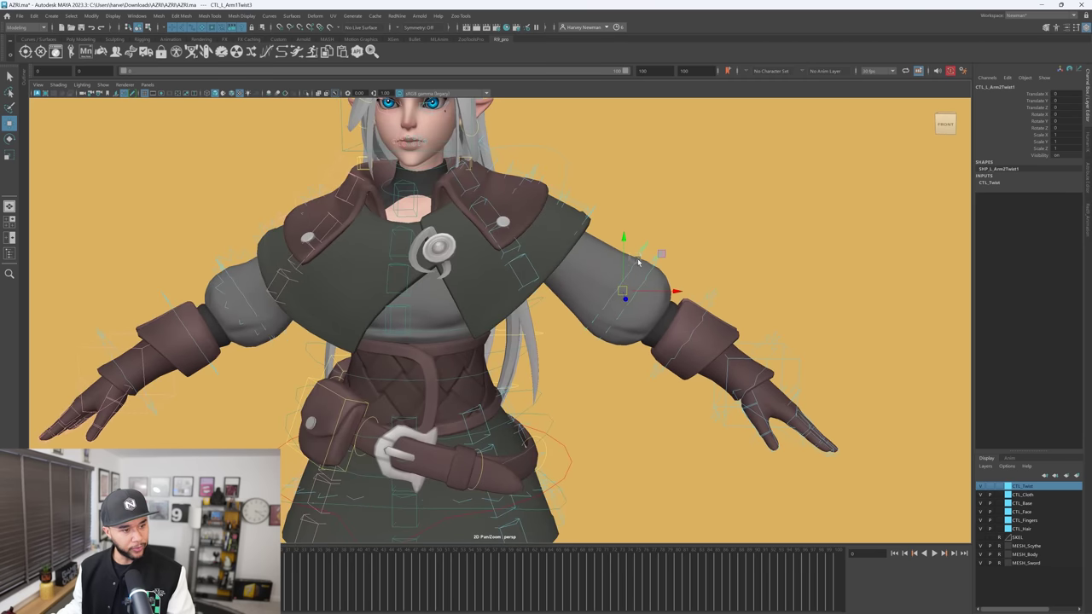
click(642, 287)
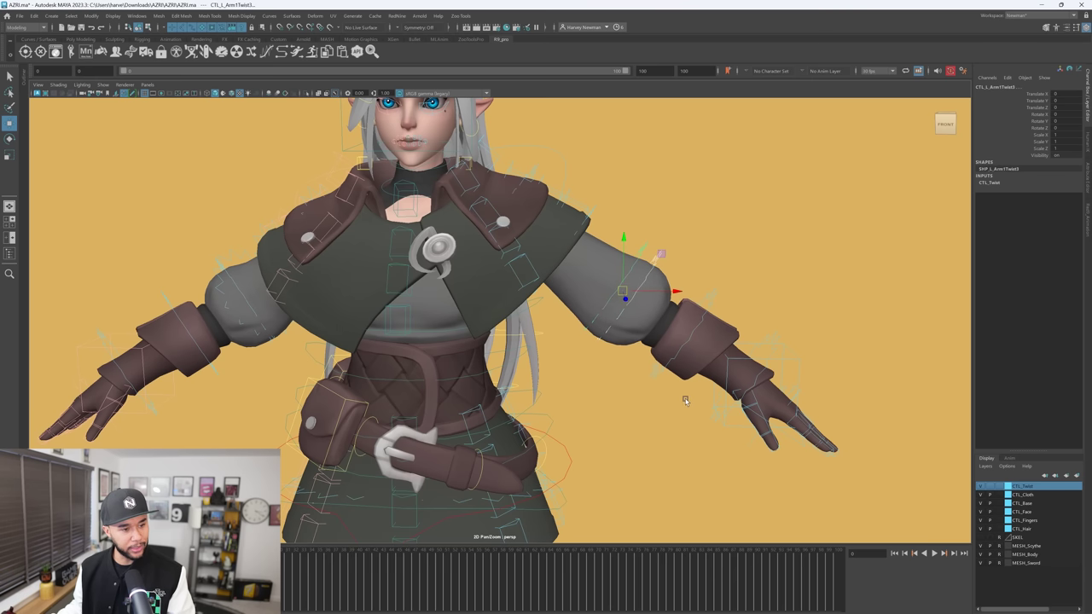
drag(623, 294, 783, 386)
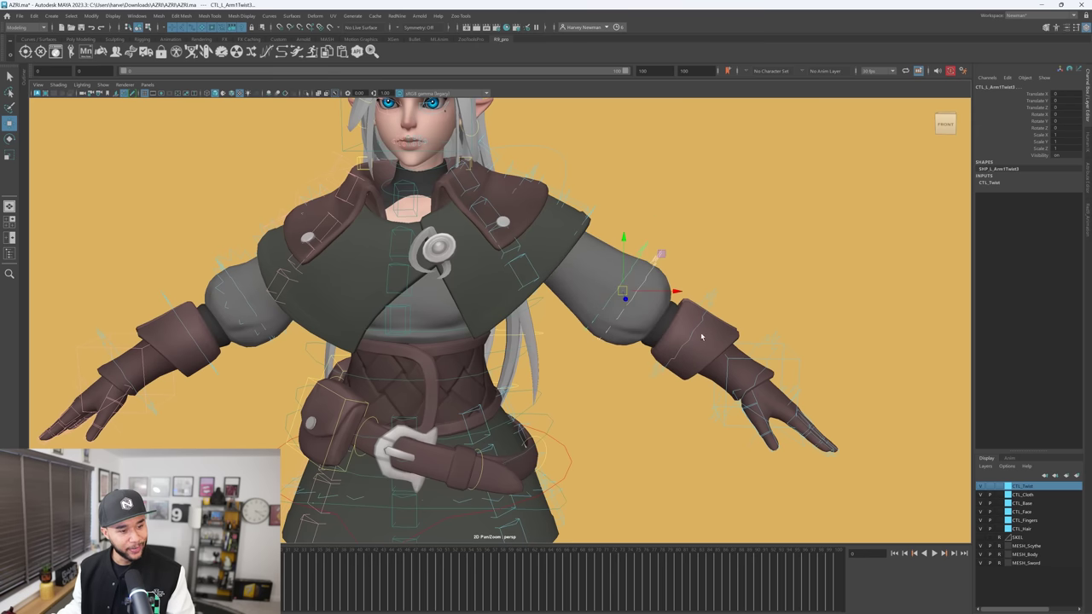
Select a twist control on the left forearm with the Rotate tool active
key(e)
drag(694, 341, 738, 344)
alt+drag(763, 385, 742, 385)
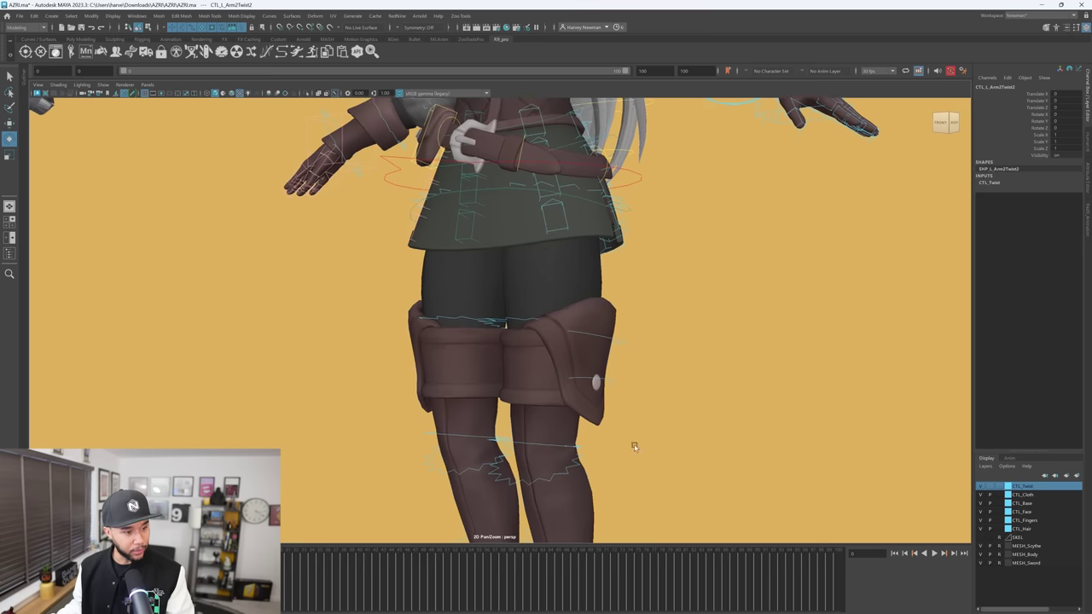
Try rotating a twist control on the left thigh, then undo the rotation
alt+drag(633, 443, 656, 444)
alt+middle_drag(656, 443, 651, 370)
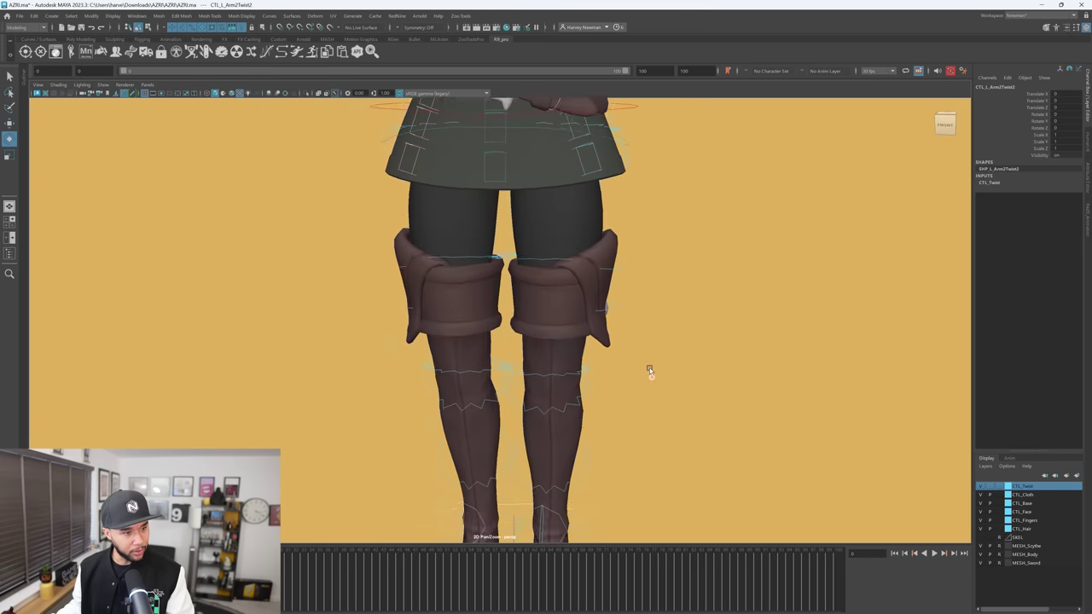
alt+drag(651, 370, 646, 356)
click(567, 242)
drag(567, 244, 560, 249)
key(ctrl+z)
Try rotating a twist control on the left lower leg, then undo the change
scroll(588, 346, down, 2)
alt+drag(586, 353, 573, 394)
click(558, 386)
click(554, 384)
key(ctrl+z)
Select the uppermost twist control on the left lower leg and review the leg twist controls
alt+middle_drag(572, 394, 585, 370)
scroll(585, 358, up, 2)
drag(584, 330, 601, 346)
scroll(600, 345, down, 2)
scroll(602, 344, down, 1)
alt+middle_drag(630, 261, 638, 301)
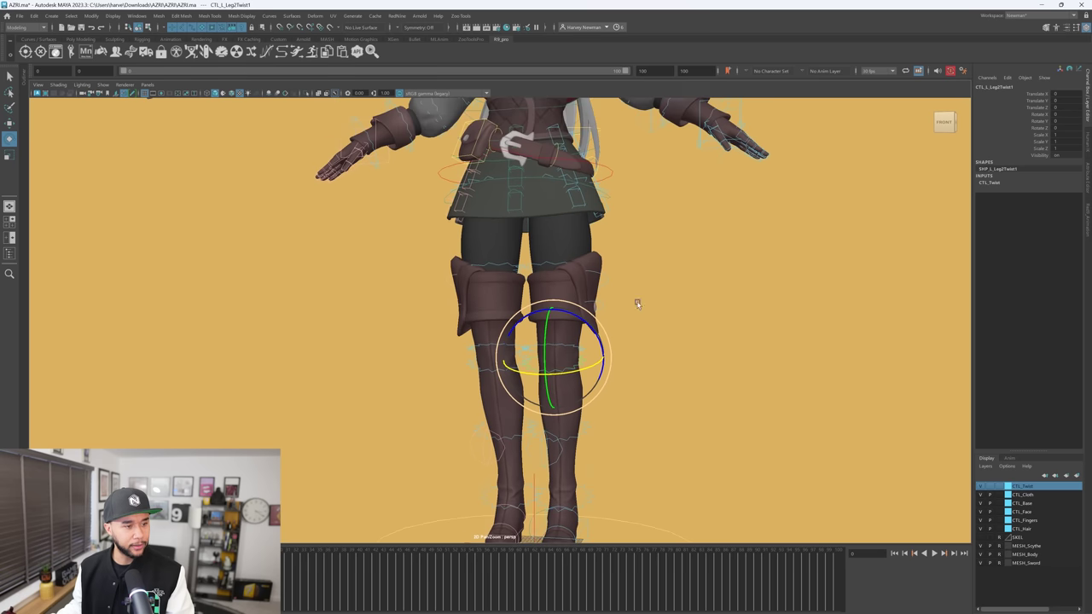
Try rotating the twist control nearest the left shoulder, then clear the selection
alt+middle_drag(604, 175, 608, 291)
scroll(621, 230, up, 2)
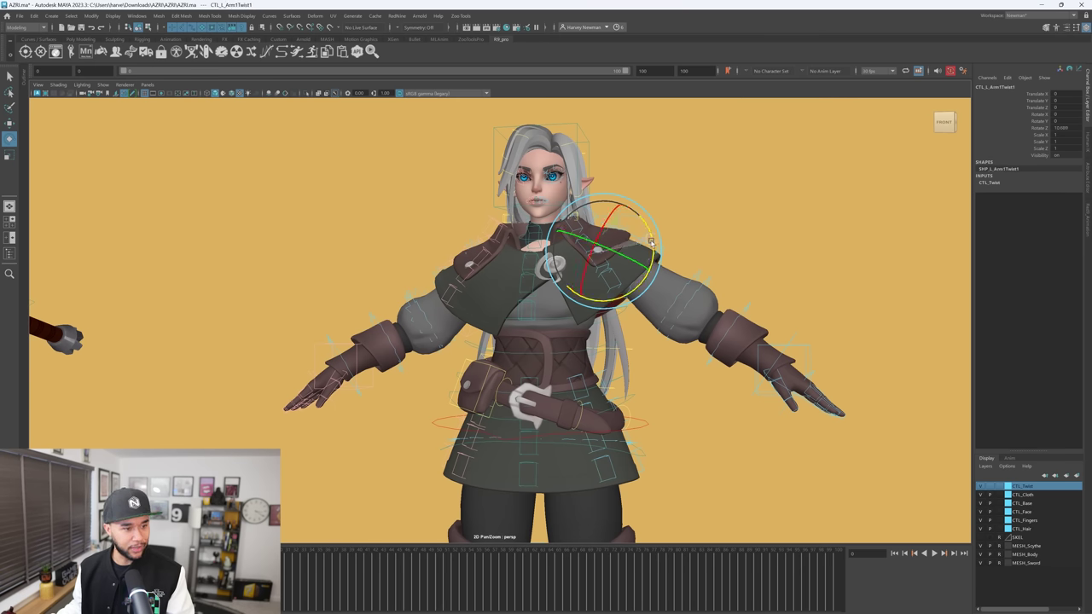
click(660, 273)
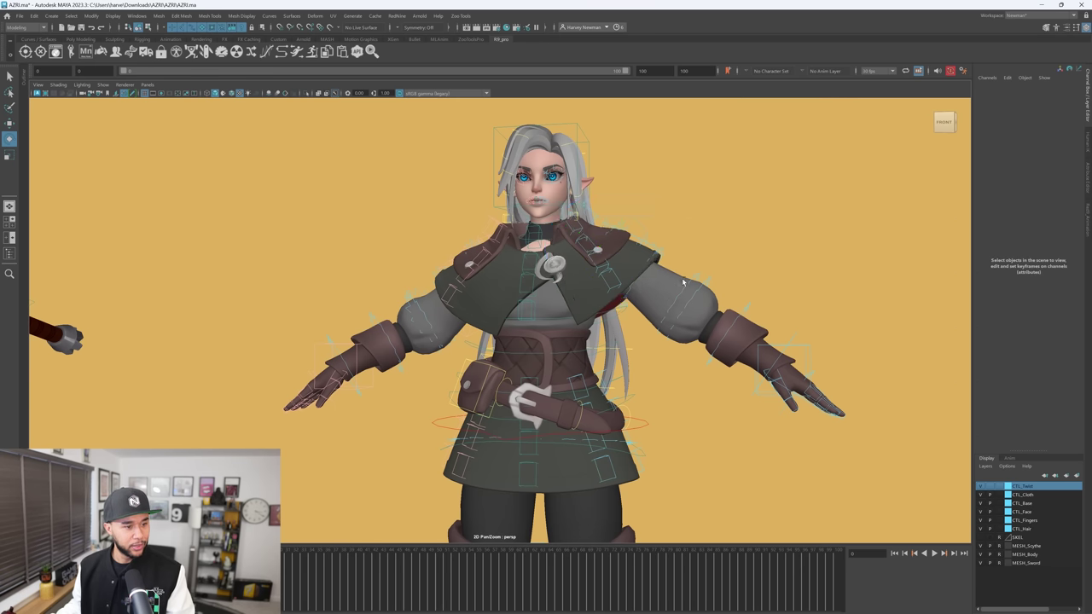
Bring the full character and sword into view and select the left hand IK control
scroll(660, 273, down, 2)
scroll(660, 273, down, 4)
alt+drag(596, 327, 334, 287)
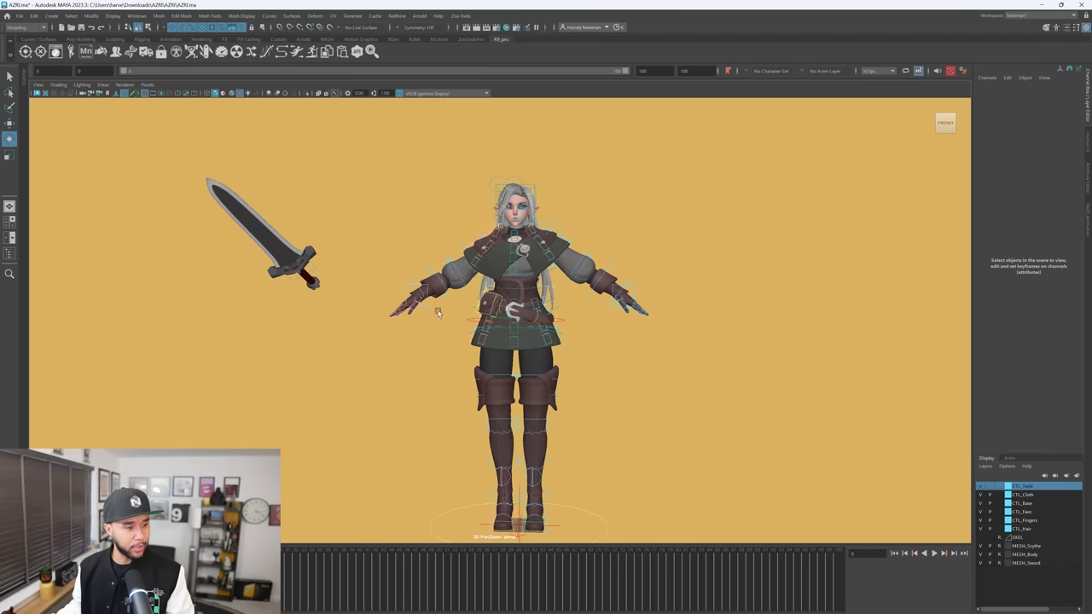
click(628, 286)
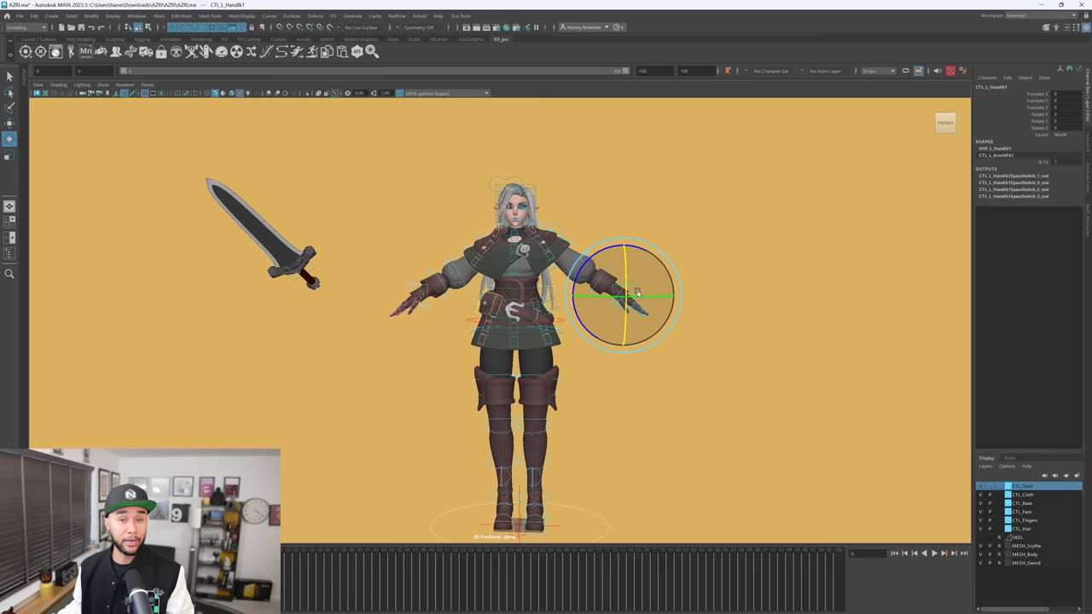
click(574, 318)
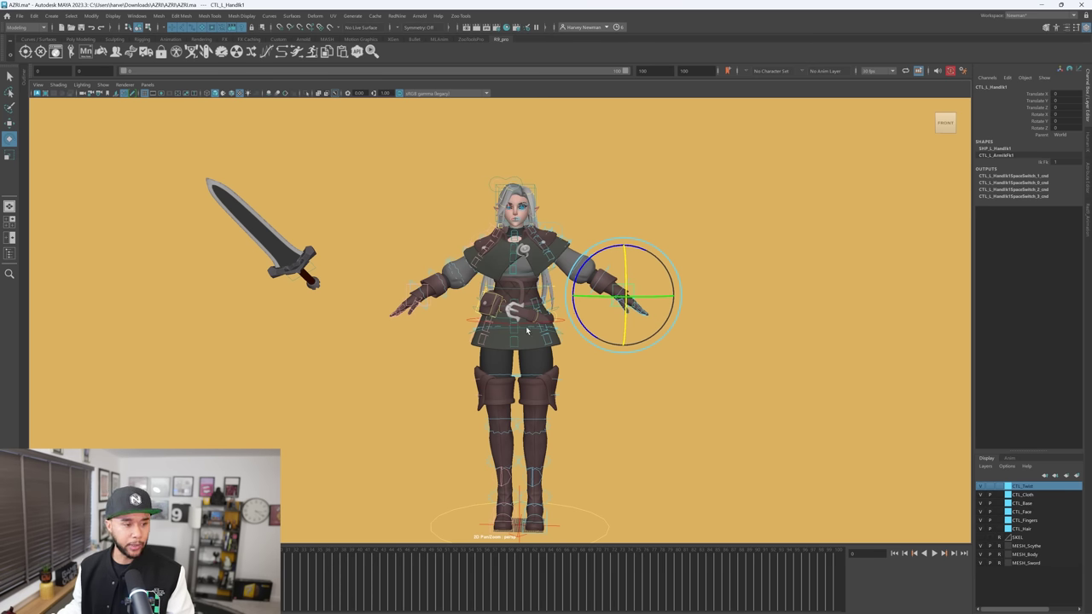
Select the root control around the hips and inspect it, ending with the whole character in view
click(560, 319)
key(f)
scroll(560, 328, down, 5)
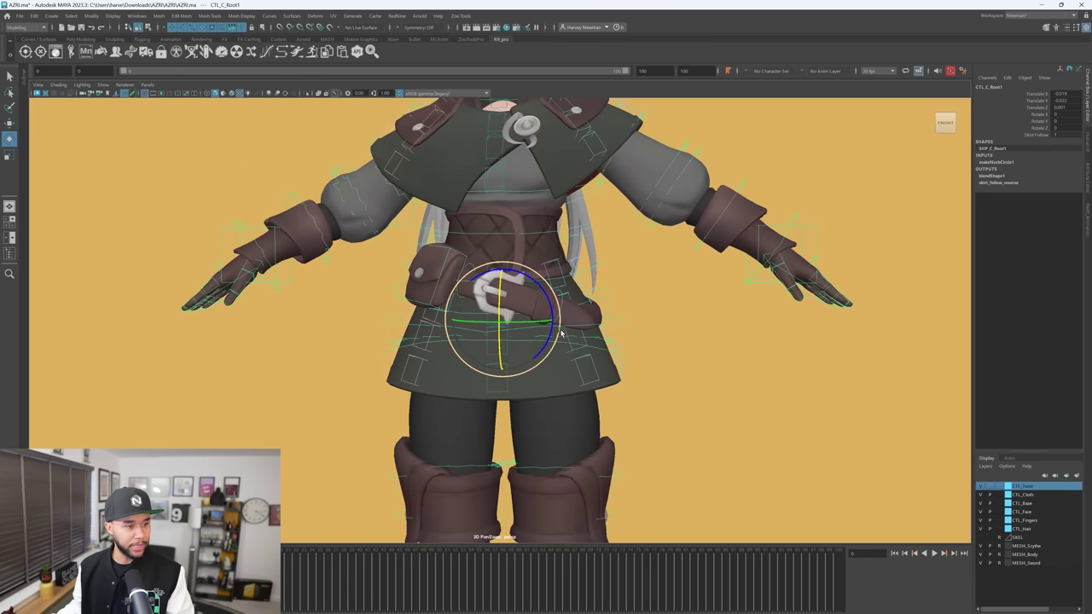
scroll(561, 333, down, 5)
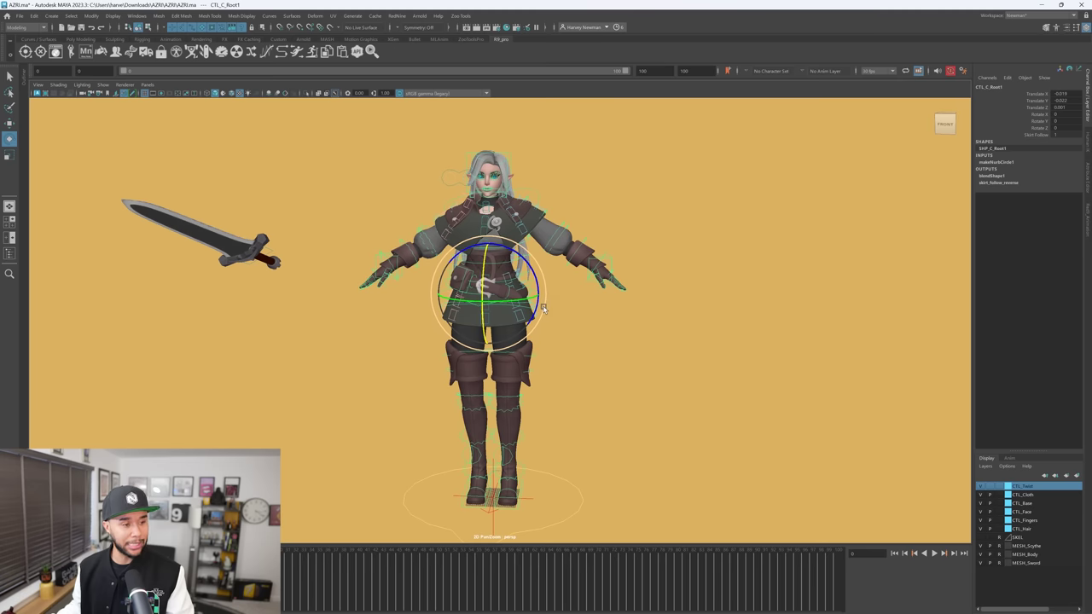